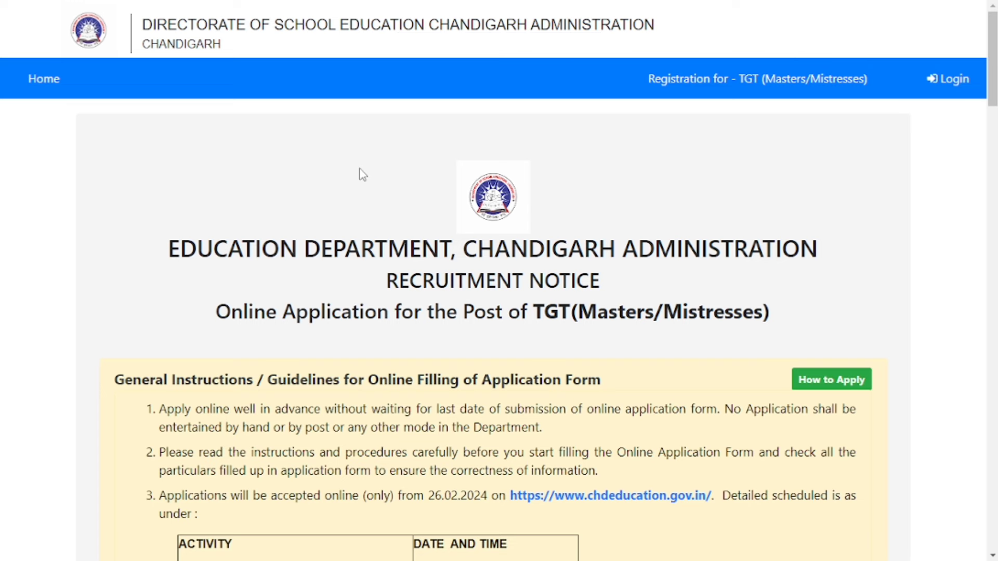
Examine the application schedule in the general instructions, highlighting the start date for online filling and the closing date.
scroll(362, 188, down, 3)
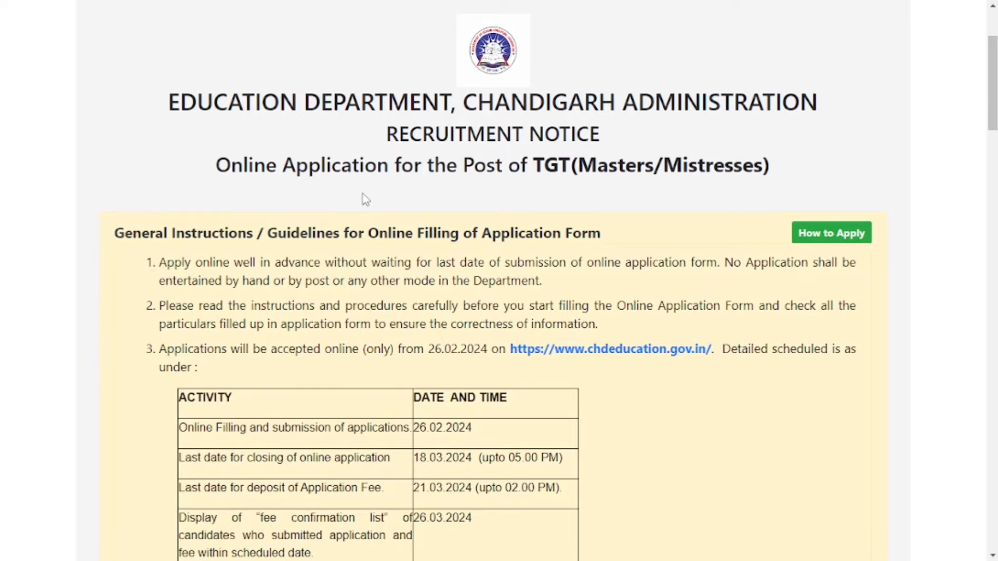
scroll(366, 200, down, 1)
scroll(364, 195, down, 2)
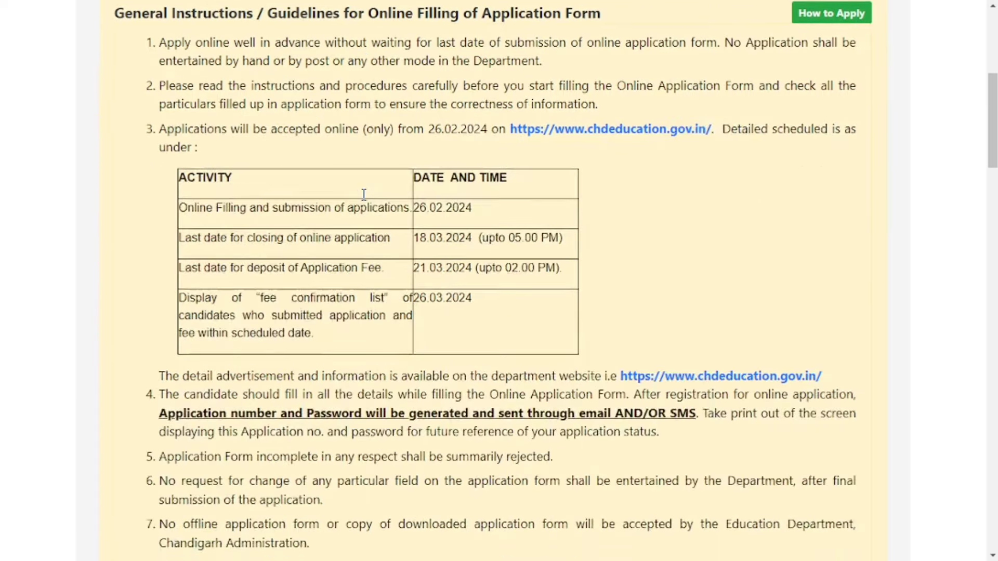
scroll(364, 200, down, 1)
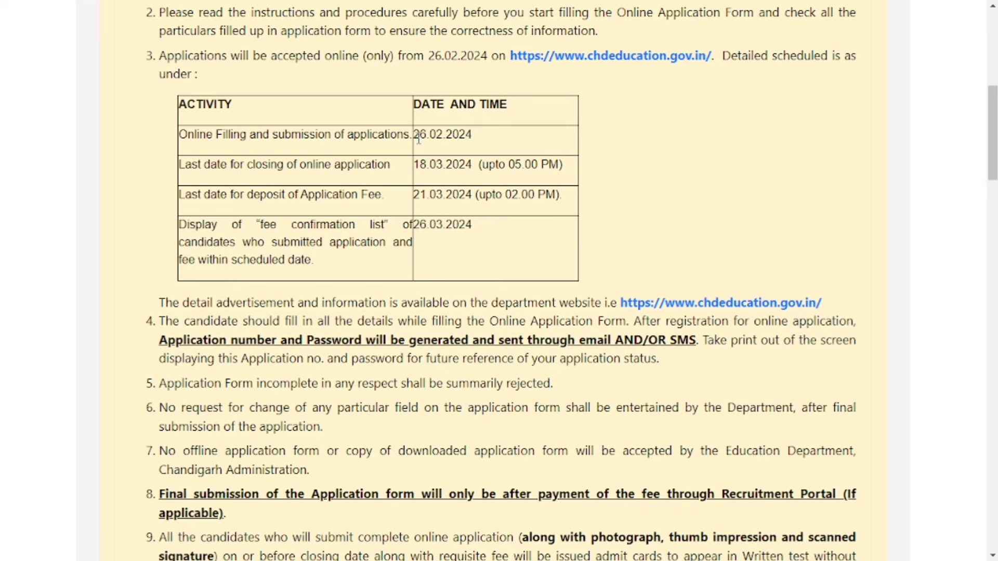
drag(417, 137, 475, 140)
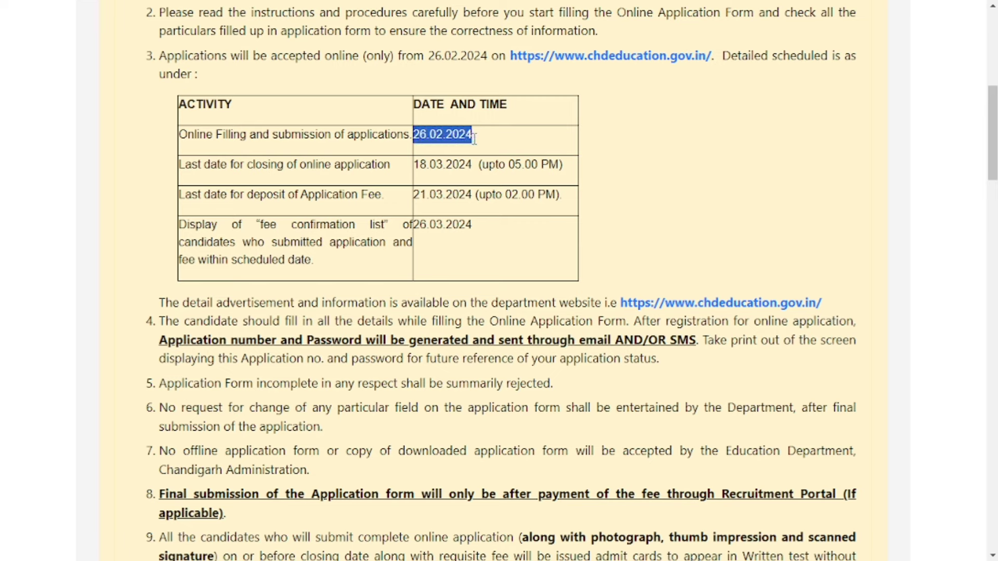
click(414, 177)
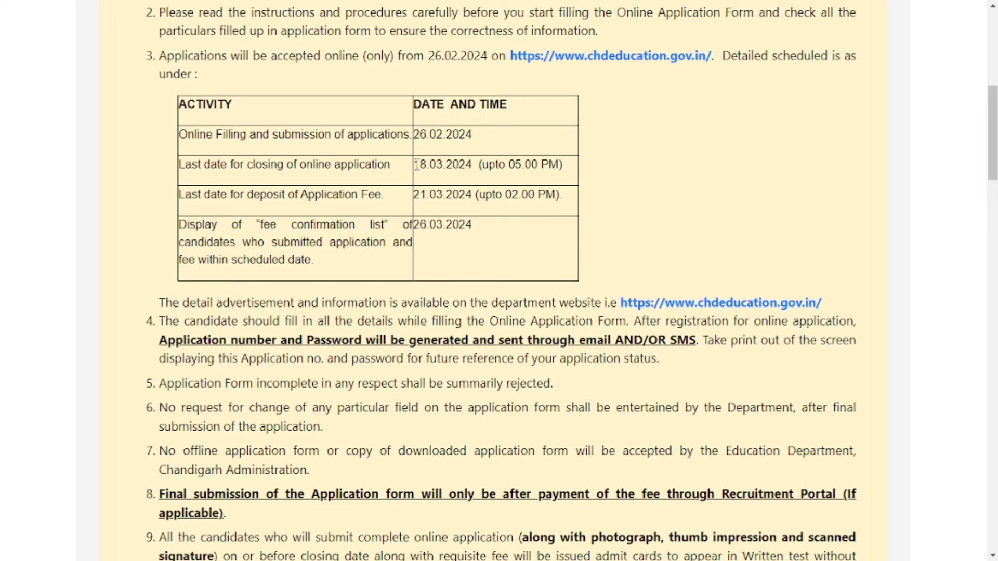
drag(423, 165, 473, 165)
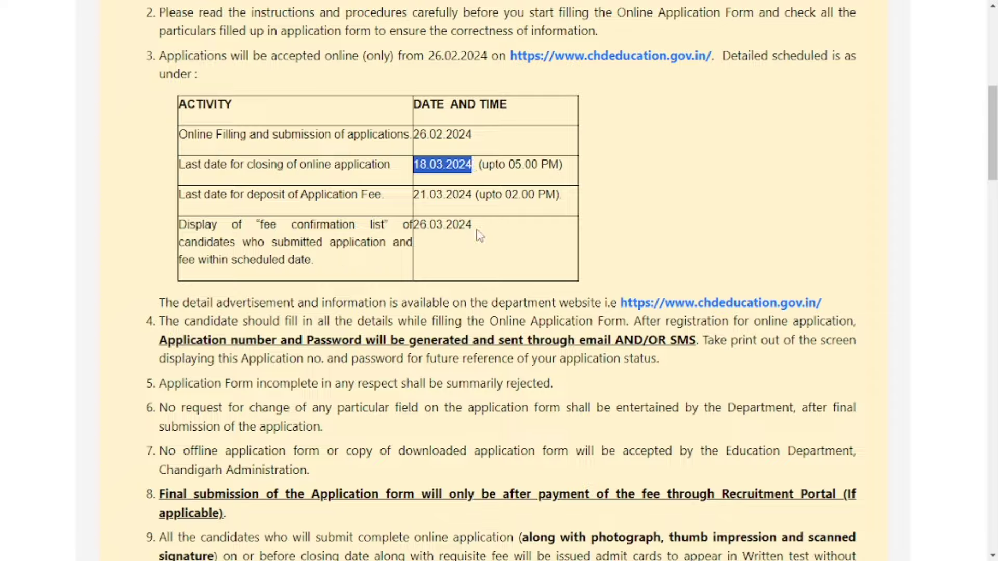
Open the detailed advertisement for the post of TGT(Masters/Mistresses) from instruction 21.
scroll(479, 236, down, 15)
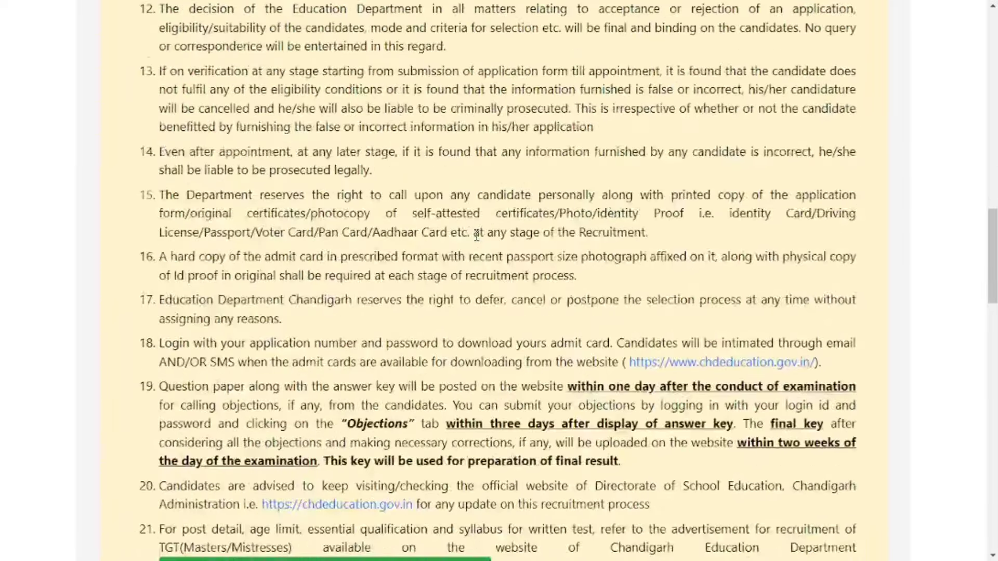
scroll(477, 235, down, 7)
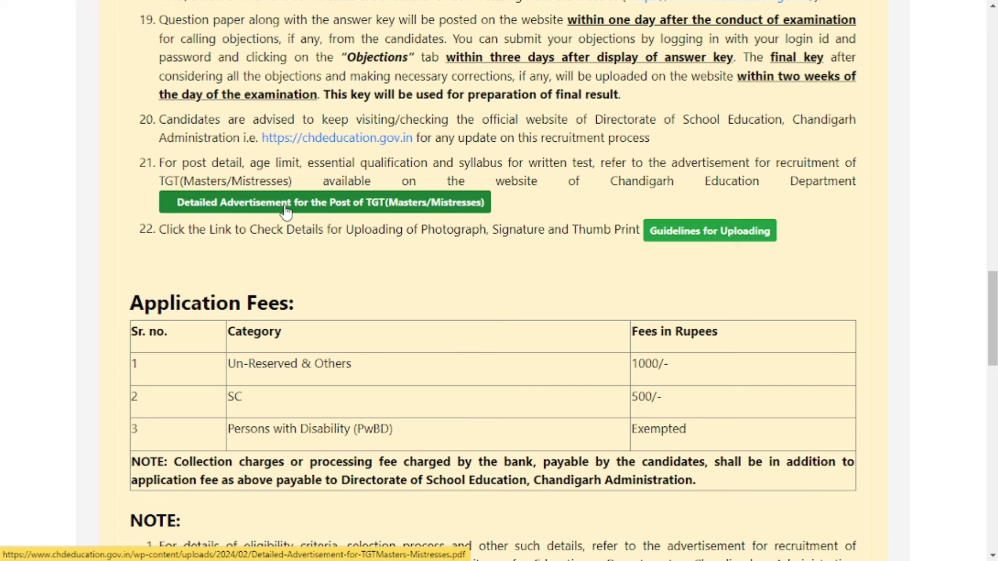
click(388, 205)
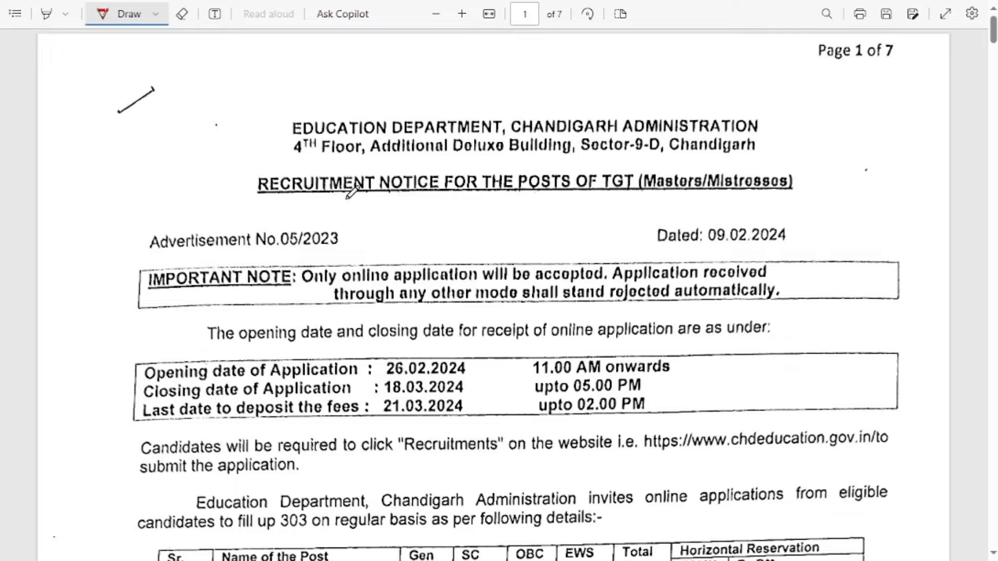
Mark the opening time and the vacancy table headings with the pen, and circle the grand total of posts.
scroll(378, 244, down, 3)
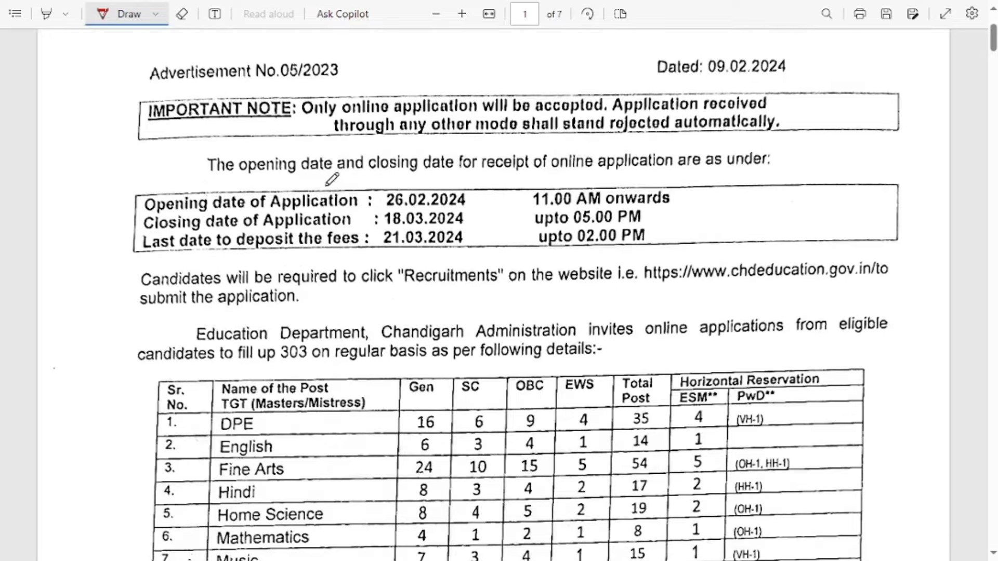
mouse_move(657, 205)
mouse_down()
mouse_move(664, 212)
mouse_move(693, 188)
mouse_move(660, 229)
mouse_move(688, 211)
mouse_up()
scroll(594, 267, down, 5)
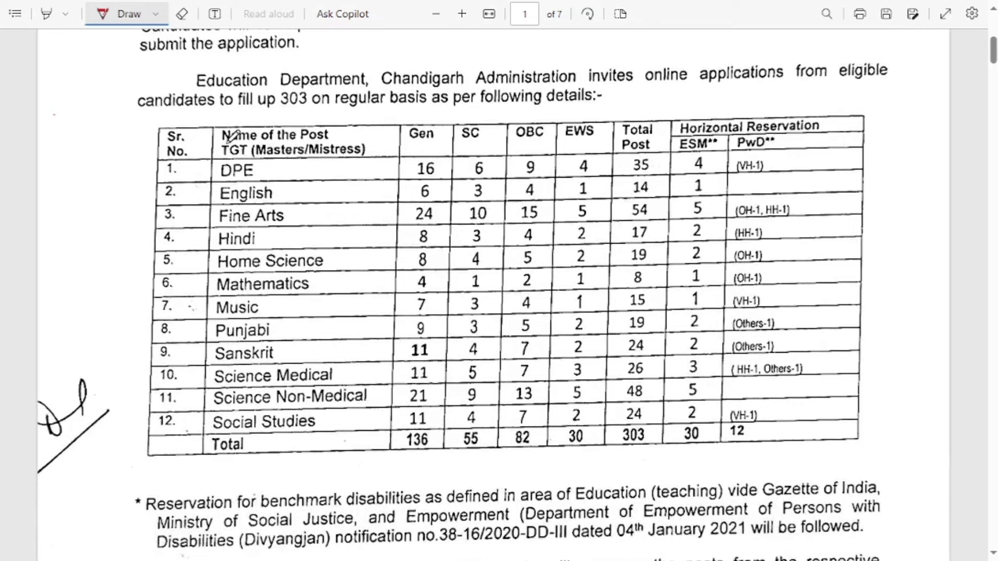
drag(229, 139, 314, 140)
drag(409, 142, 734, 136)
scroll(548, 349, down, 3)
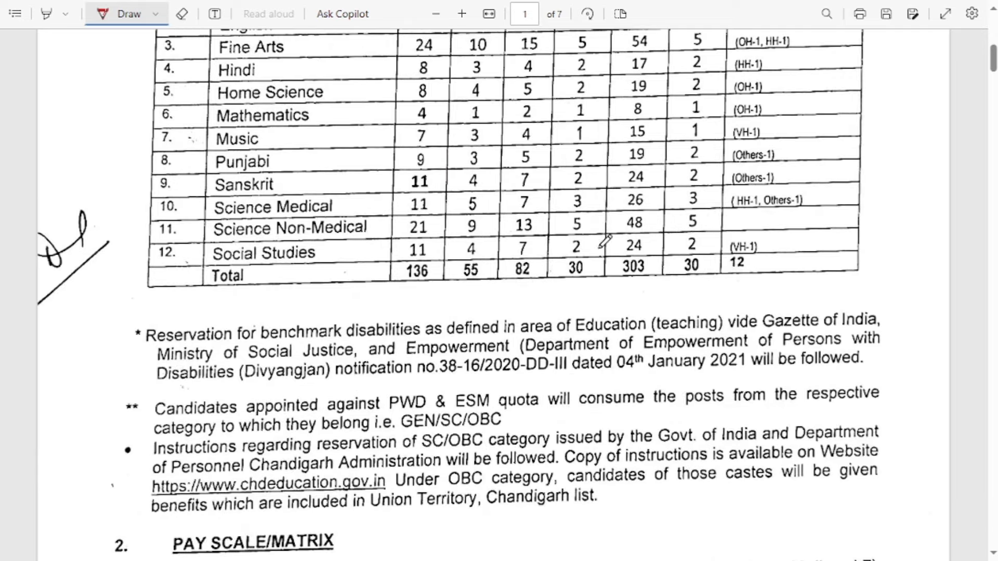
mouse_move(635, 257)
mouse_down()
mouse_move(614, 262)
mouse_move(625, 281)
mouse_move(653, 273)
mouse_up()
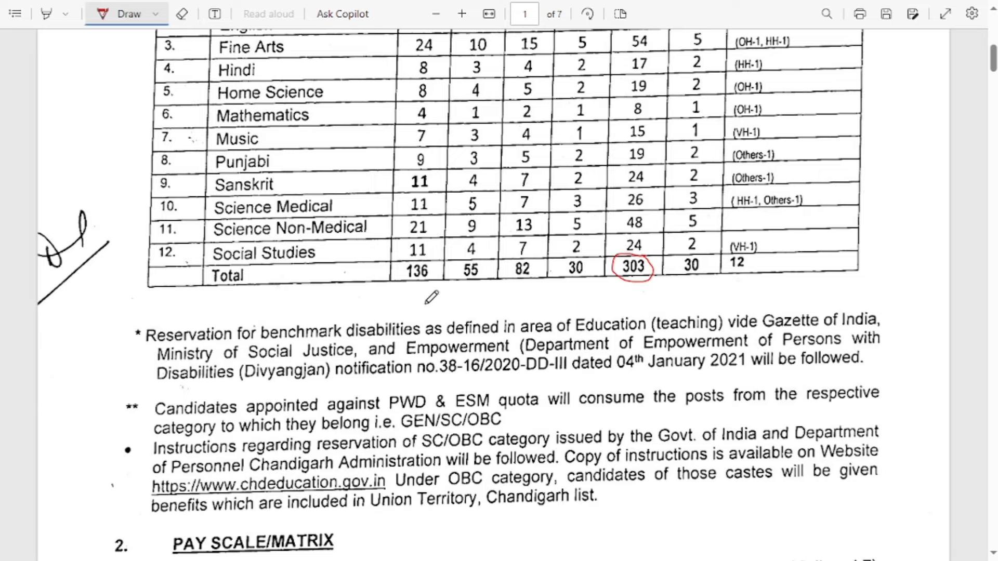
Underline the PAY SCALE/MATRIX heading and the pay scale, grade pay and level in the sentence below it.
scroll(424, 303, down, 3)
scroll(424, 303, down, 3)
drag(184, 217, 337, 216)
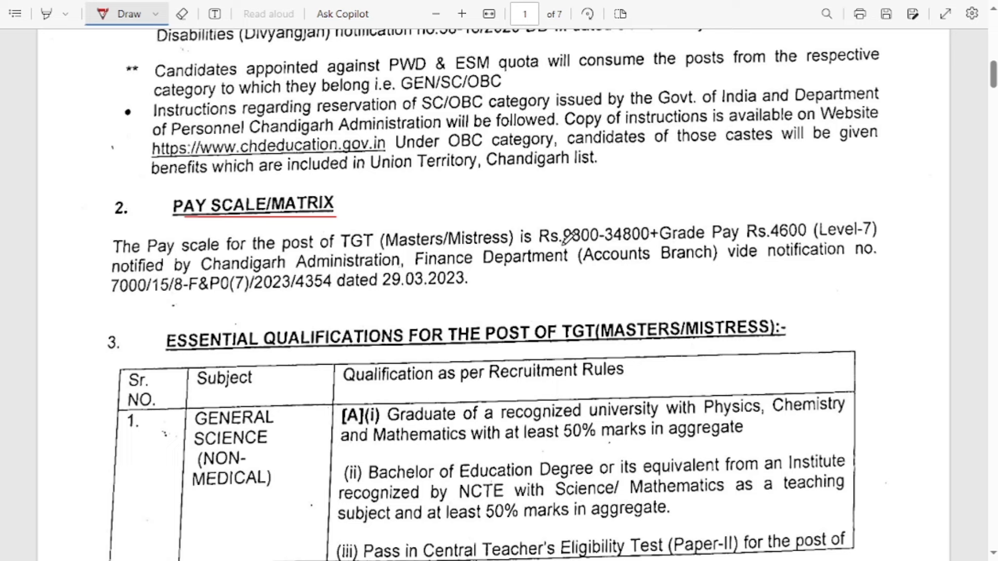
drag(563, 242, 878, 236)
Read through the essential qualifications for each TGT subject, as far as the note following the table.
scroll(457, 283, down, 3)
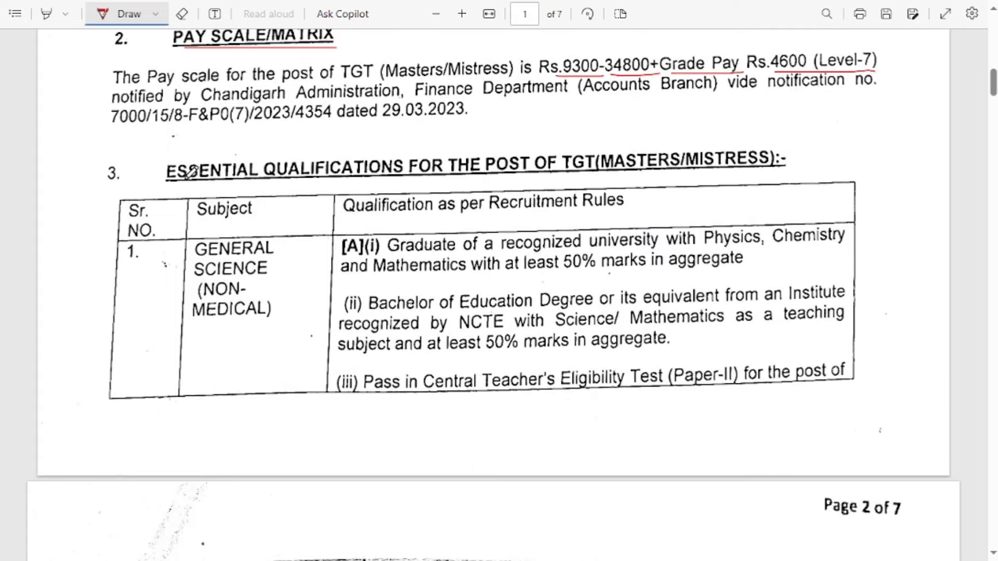
scroll(330, 224, down, 2)
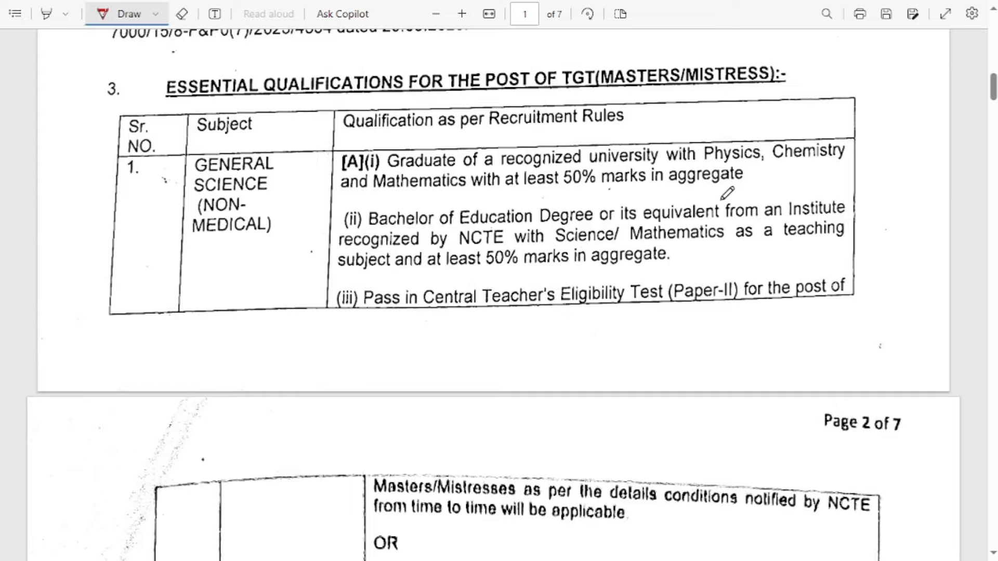
scroll(543, 275, down, 4)
scroll(540, 285, down, 10)
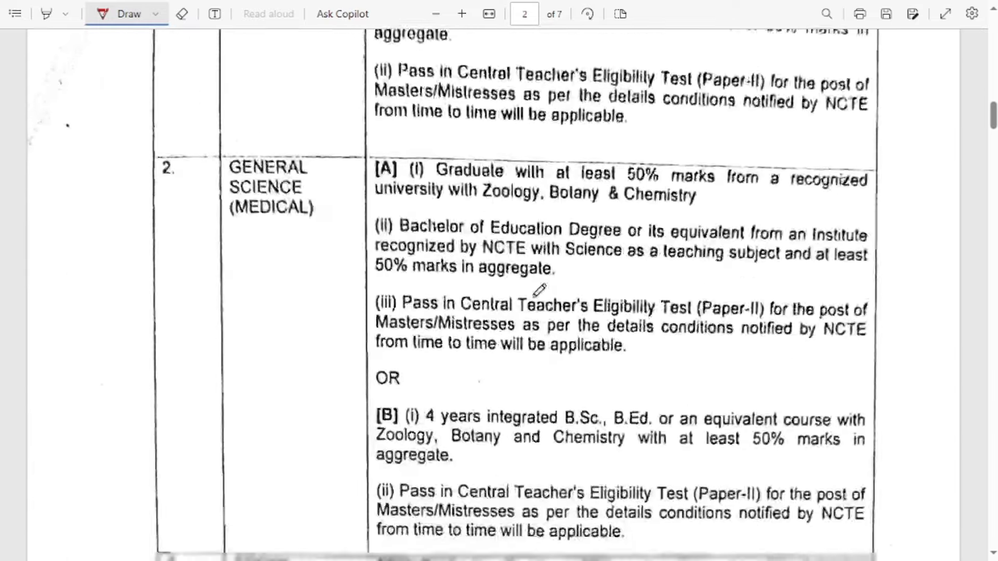
scroll(352, 310, down, 4)
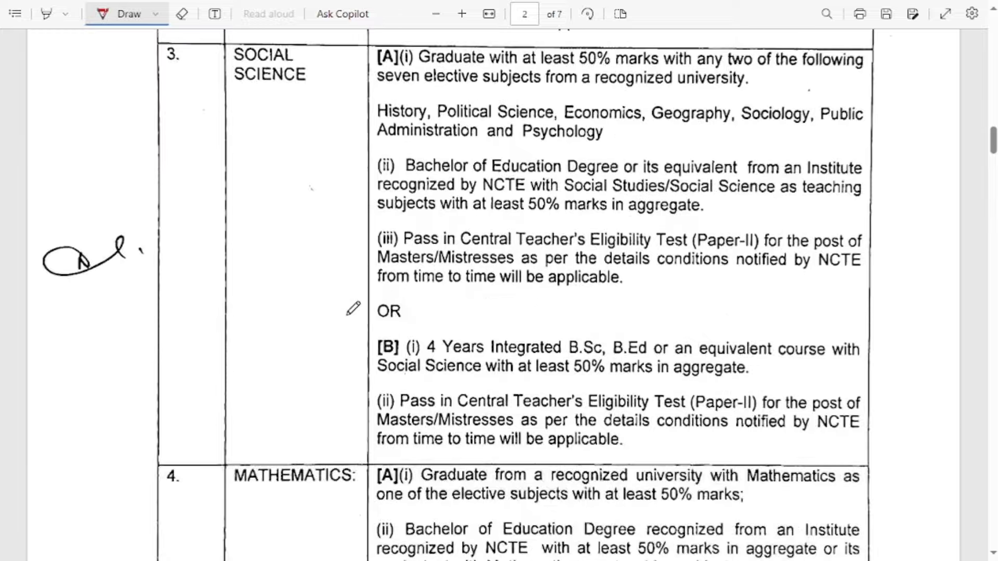
scroll(353, 309, down, 8)
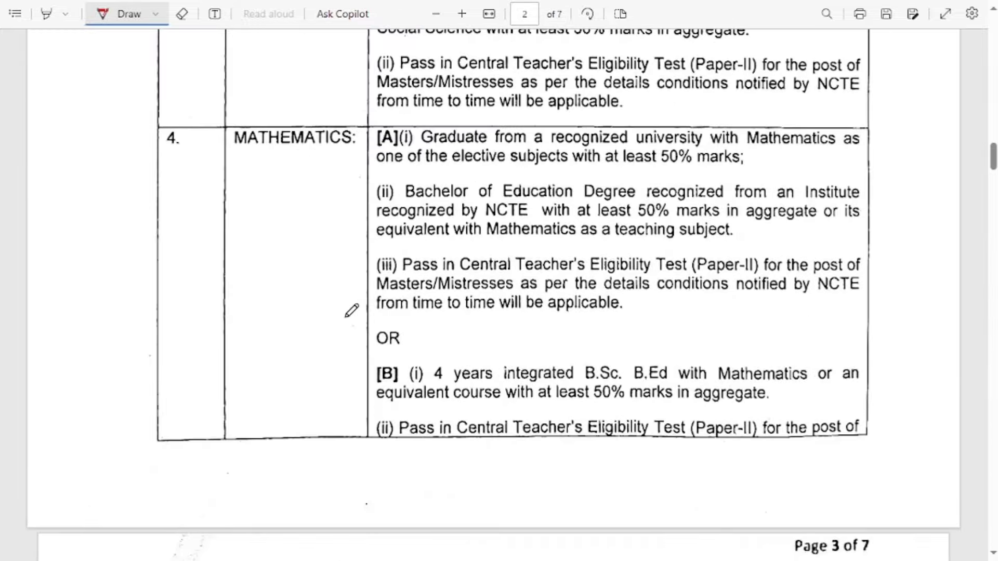
scroll(352, 309, down, 4)
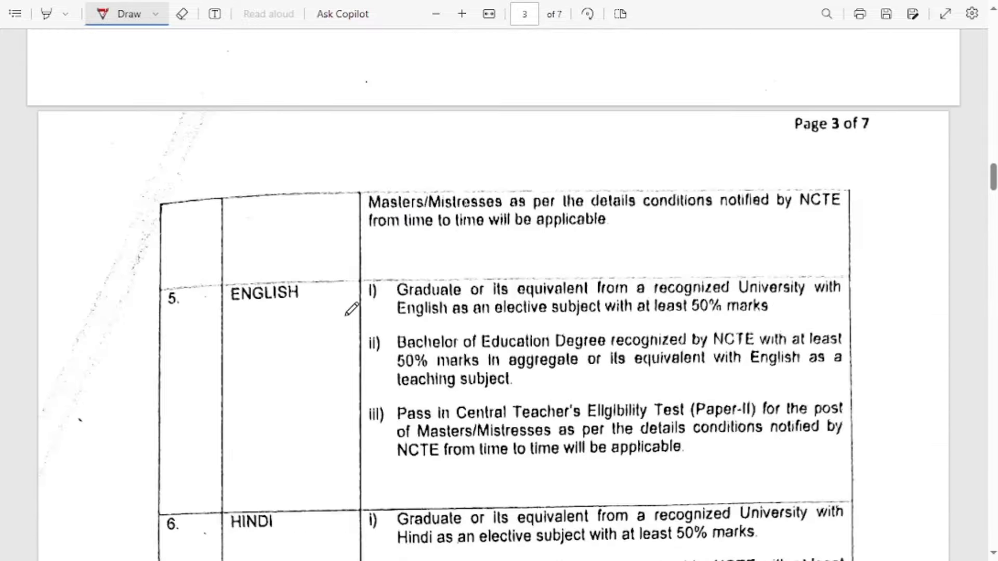
scroll(352, 309, down, 9)
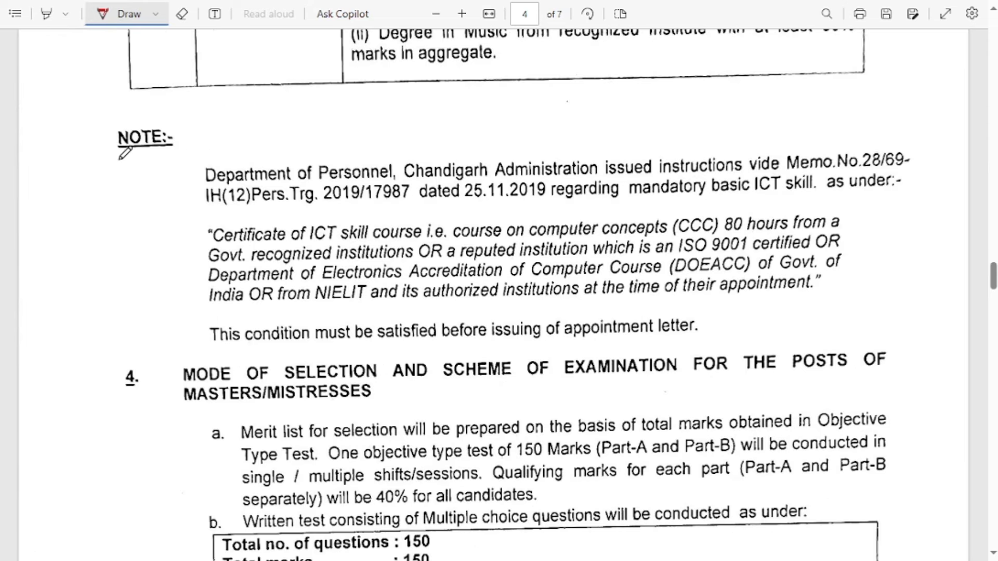
Tick the NOTE heading and underline the basic ICT skill requirement, the CCC 80 hours course, DOEACC and NIELIT wording.
drag(119, 160, 175, 124)
drag(672, 203, 821, 191)
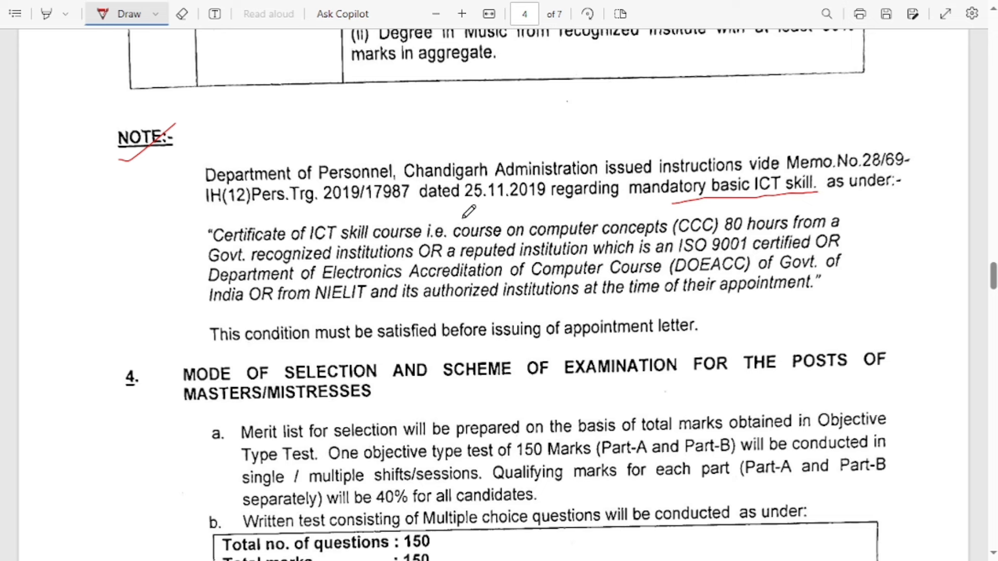
drag(461, 241, 841, 228)
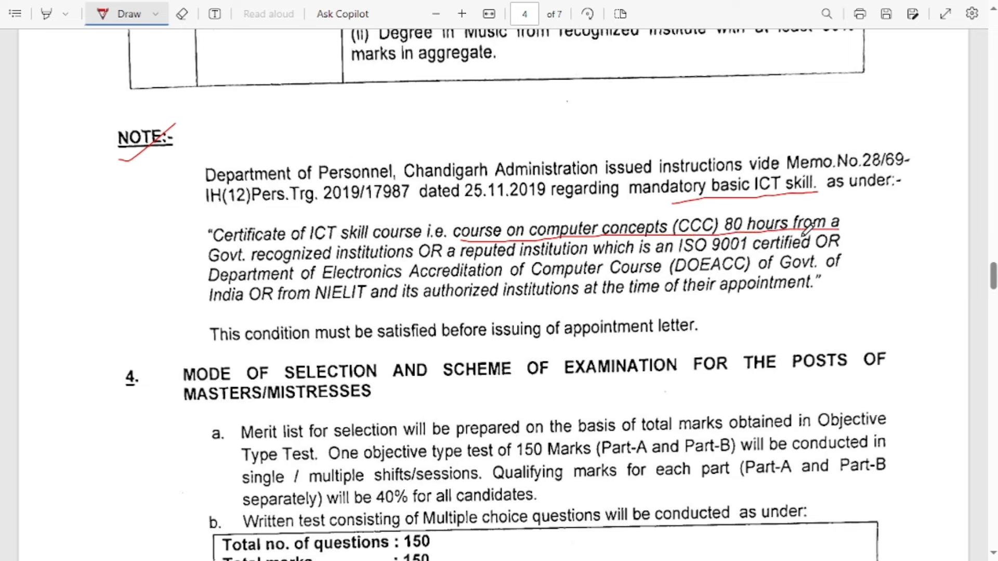
drag(612, 274, 838, 267)
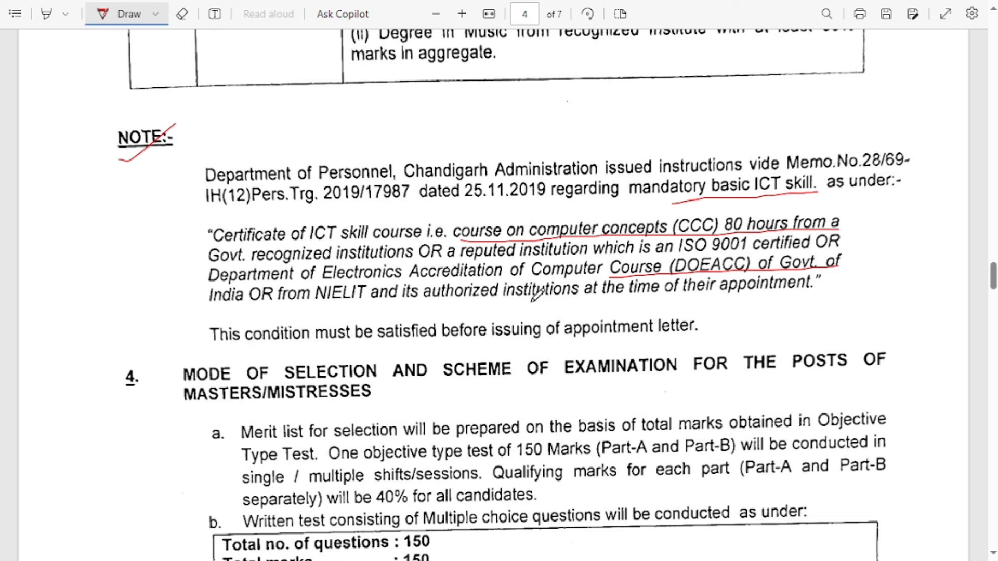
drag(266, 305, 815, 292)
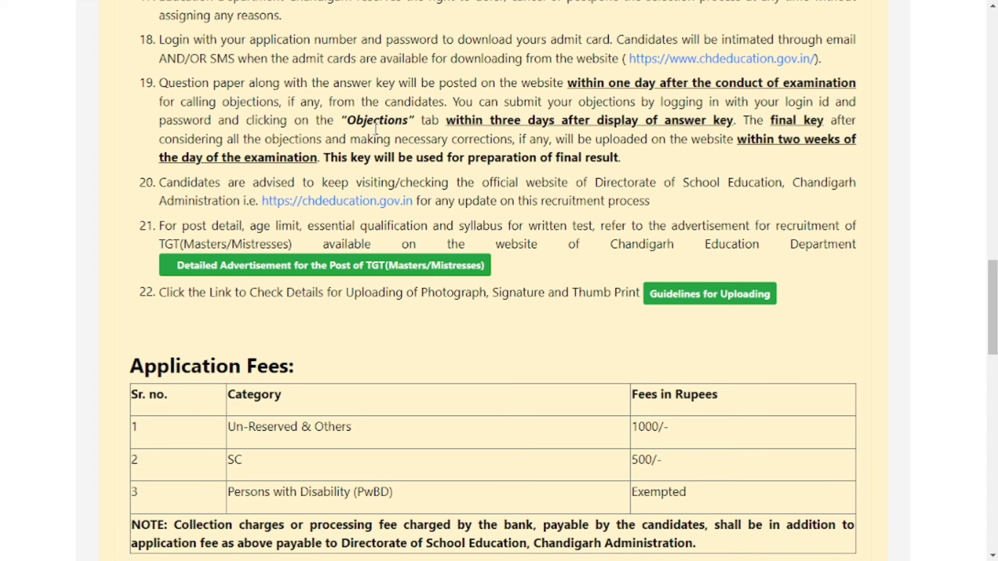
Review the Application Fees table on the recruitment page, highlighting the categories and their fees in turn.
scroll(386, 152, down, 3)
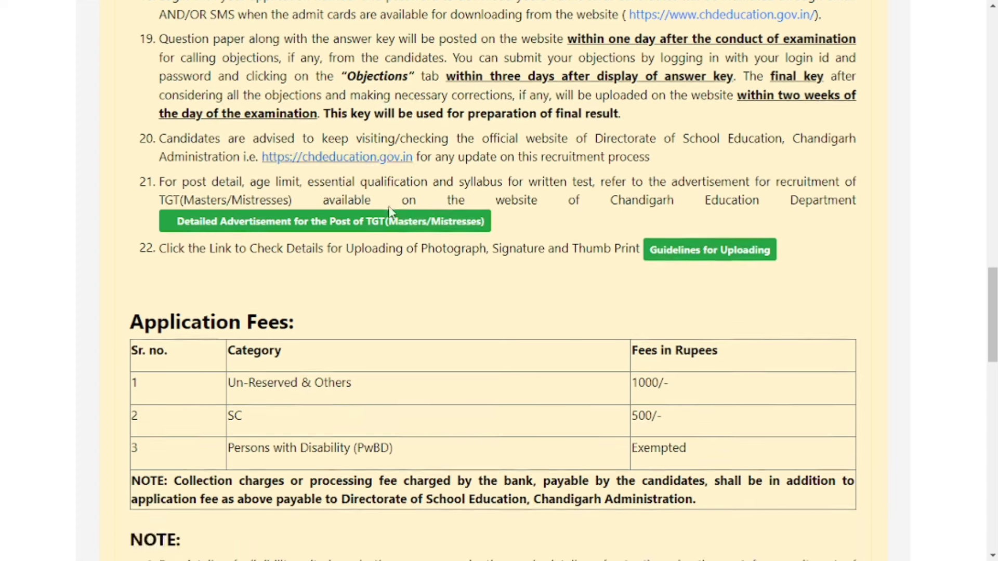
drag(232, 285, 382, 297)
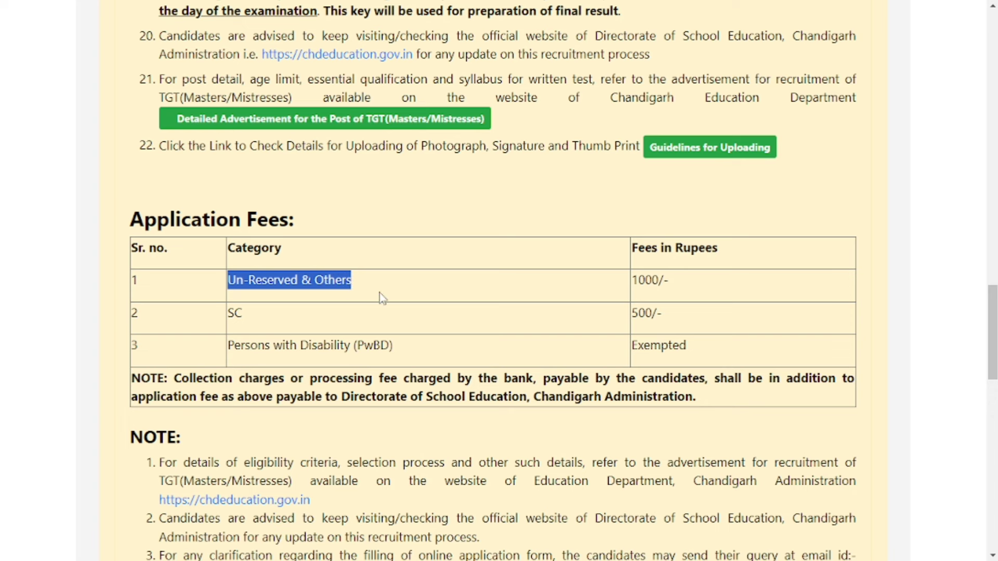
drag(636, 281, 715, 289)
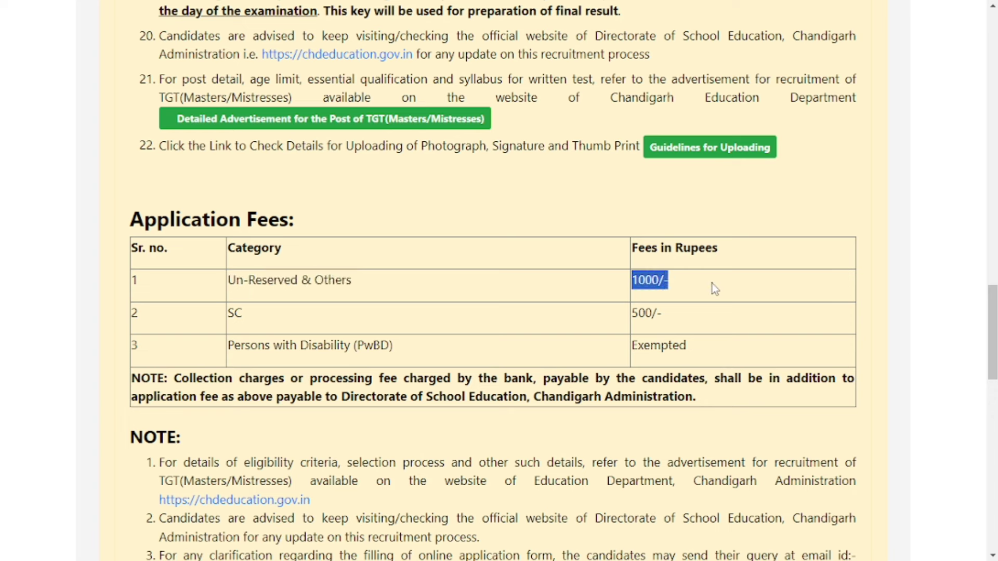
click(350, 331)
drag(633, 329, 674, 325)
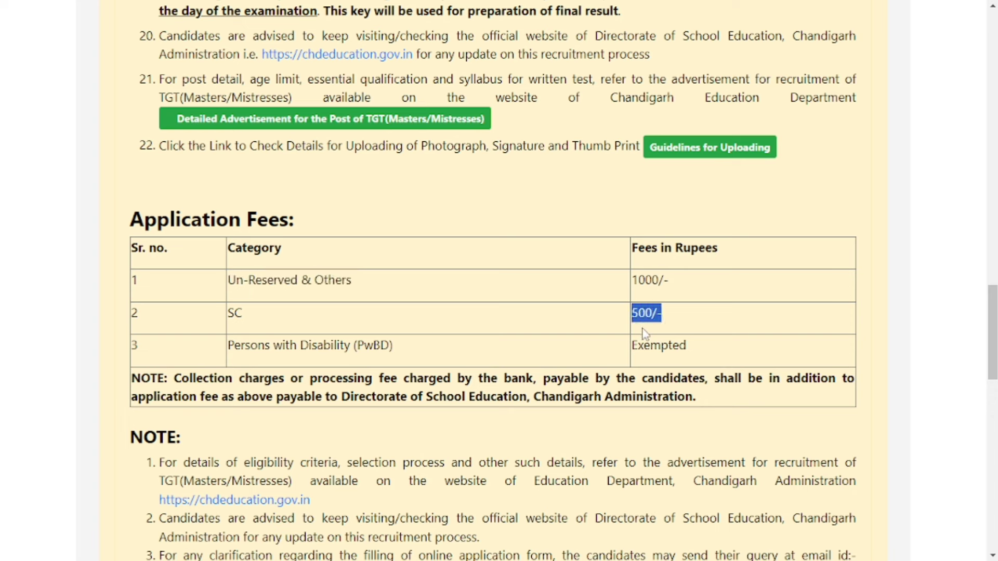
drag(228, 347, 408, 357)
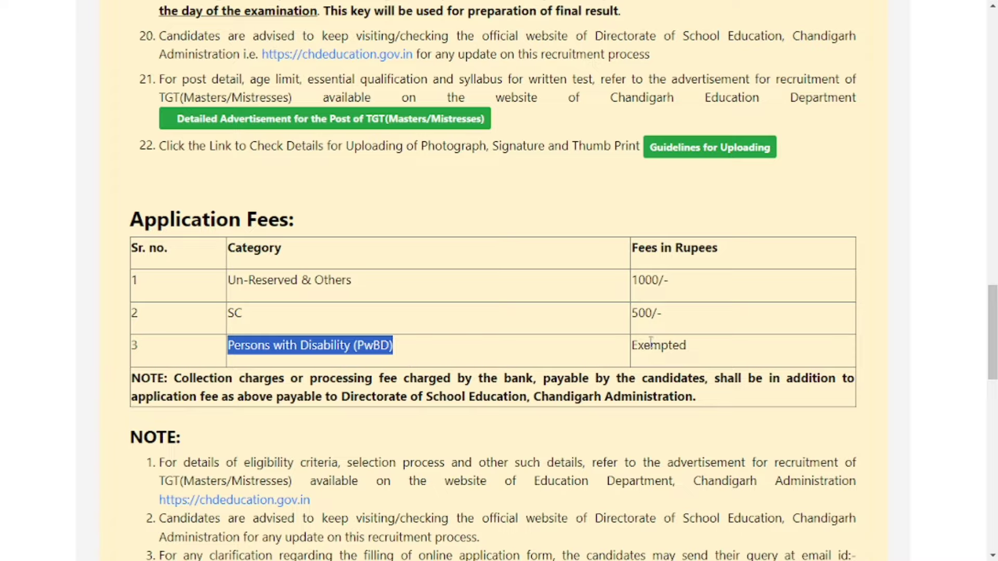
drag(631, 349, 696, 351)
click(449, 363)
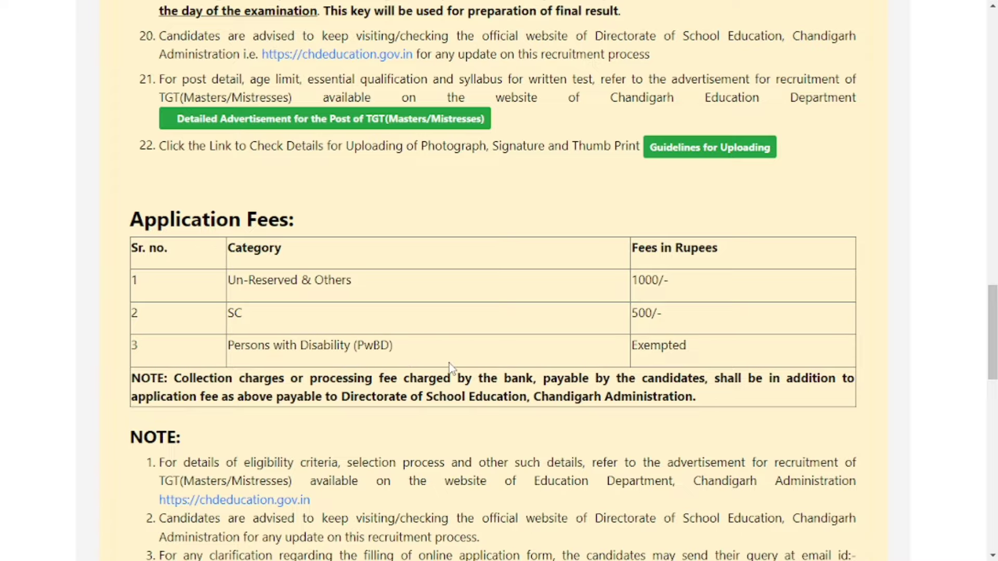
Open the candidate registration form for TGT(Masters/Mistresses) from the end of the recruitment notice.
scroll(450, 366, down, 5)
scroll(450, 367, down, 13)
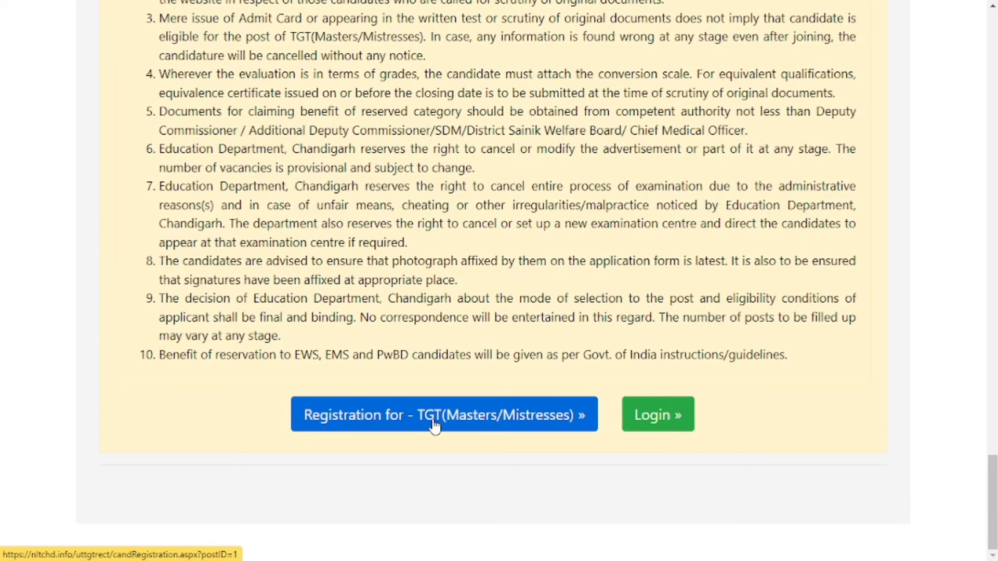
click(434, 426)
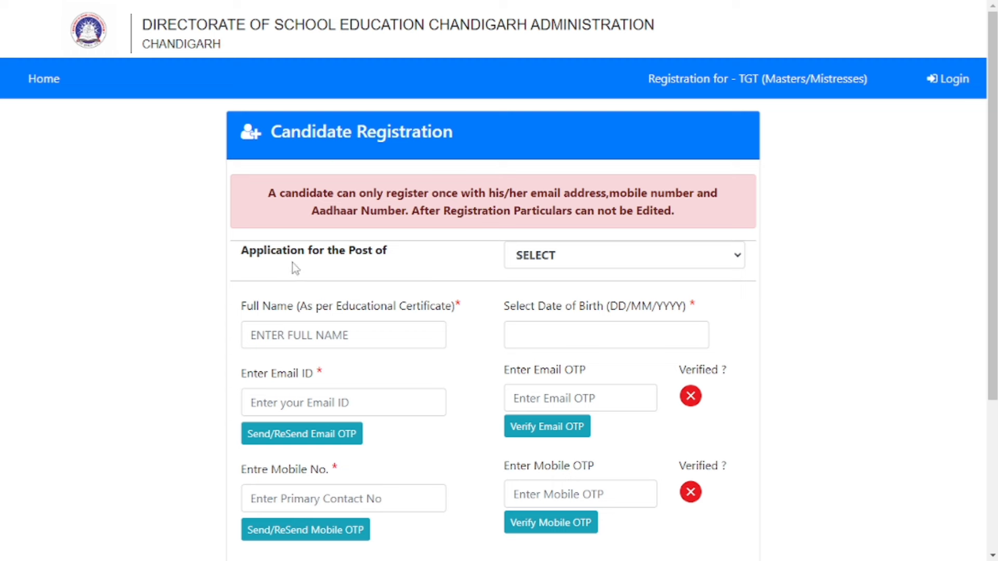
Choose TGT-HINDI as the post applied for and fill in the candidate's full name.
click(587, 262)
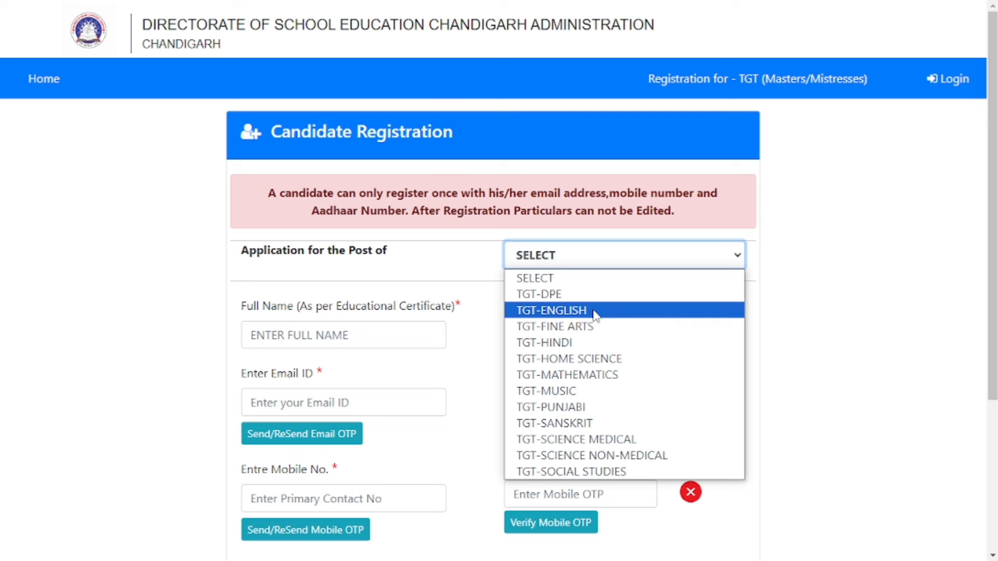
click(618, 342)
click(337, 338)
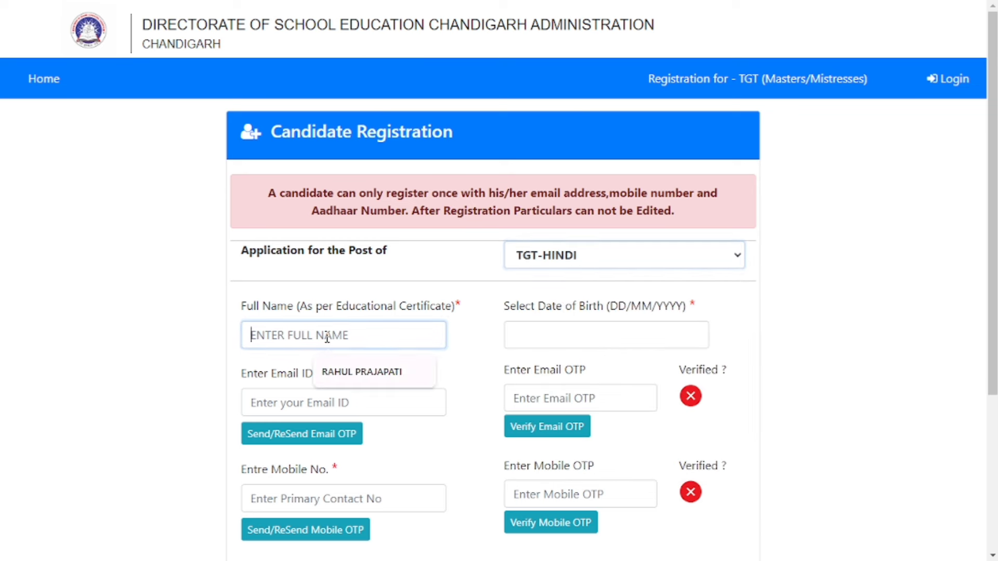
click(383, 378)
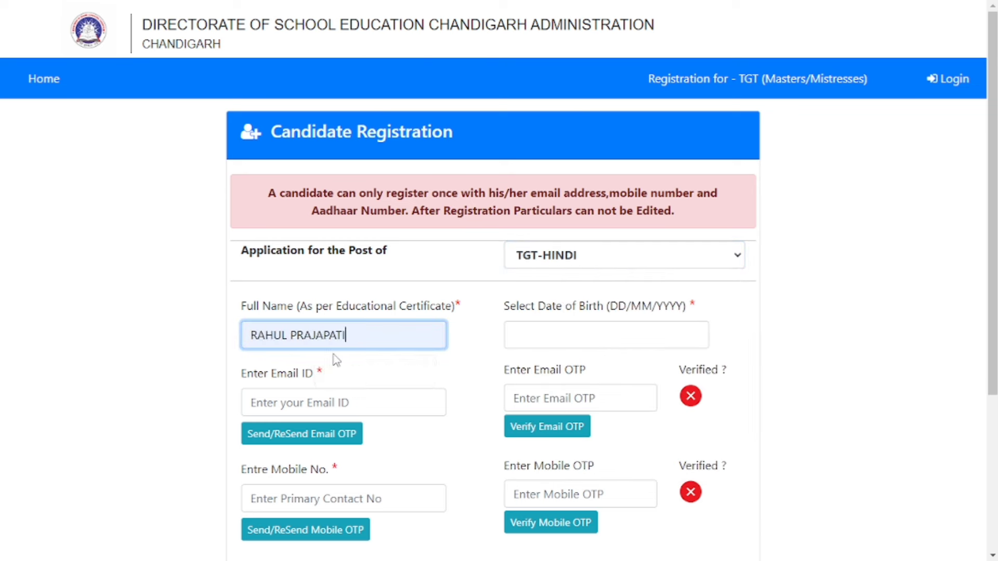
Fill in the candidate's date of birth using the calendar.
click(582, 337)
click(609, 371)
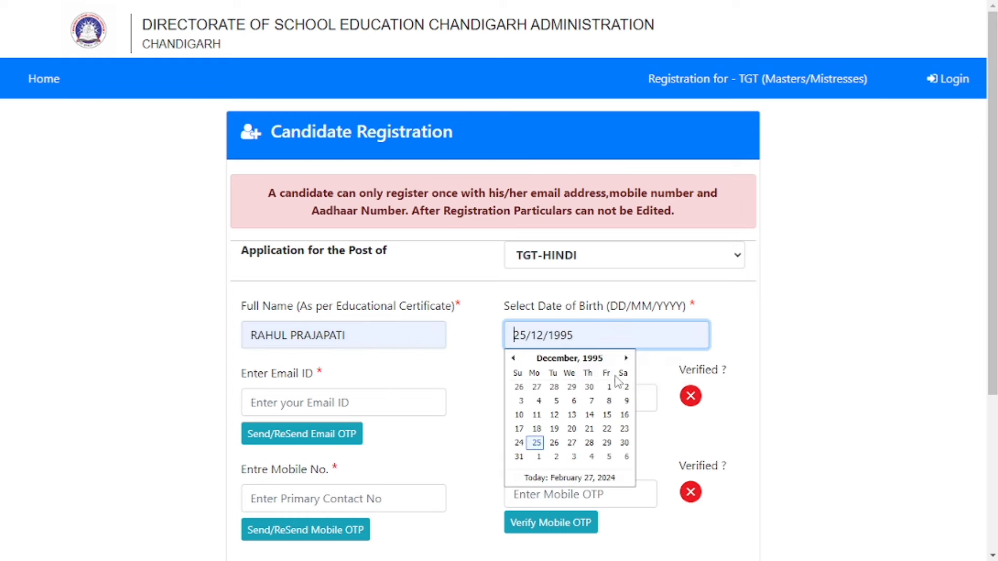
click(536, 443)
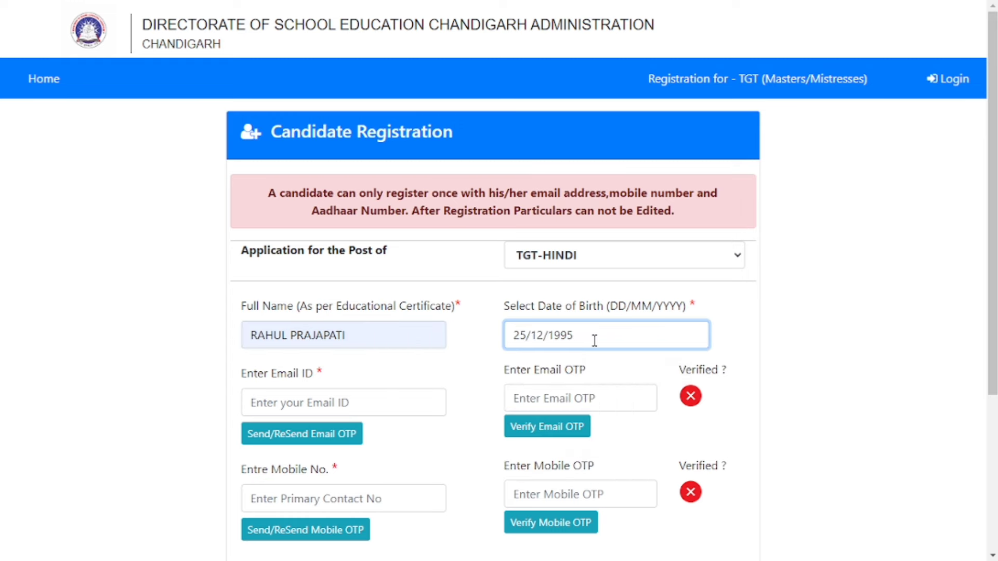
Check the email, mobile and Aadhaar fields of the registration form and submit the candidate registration.
scroll(421, 300, down, 3)
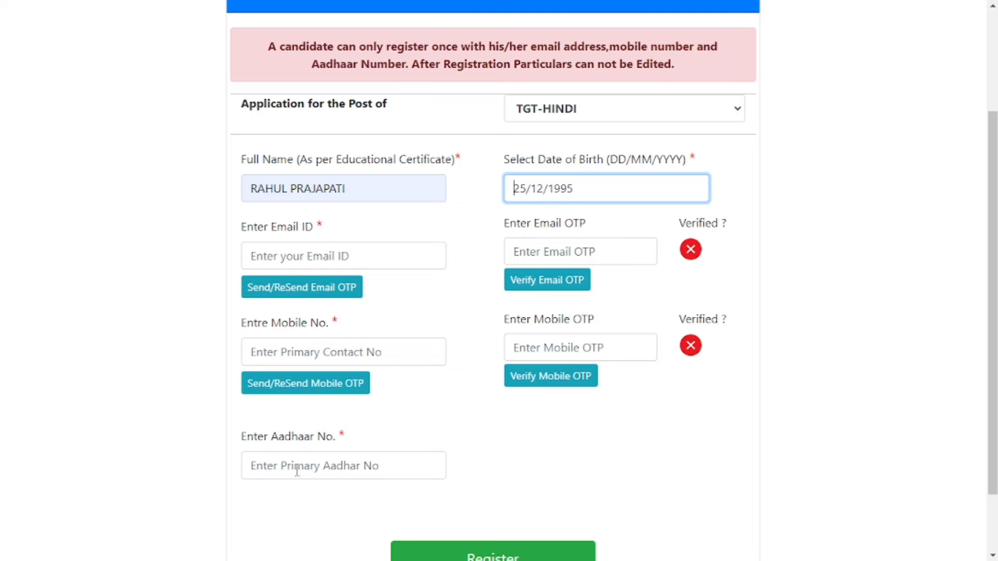
scroll(371, 464, down, 2)
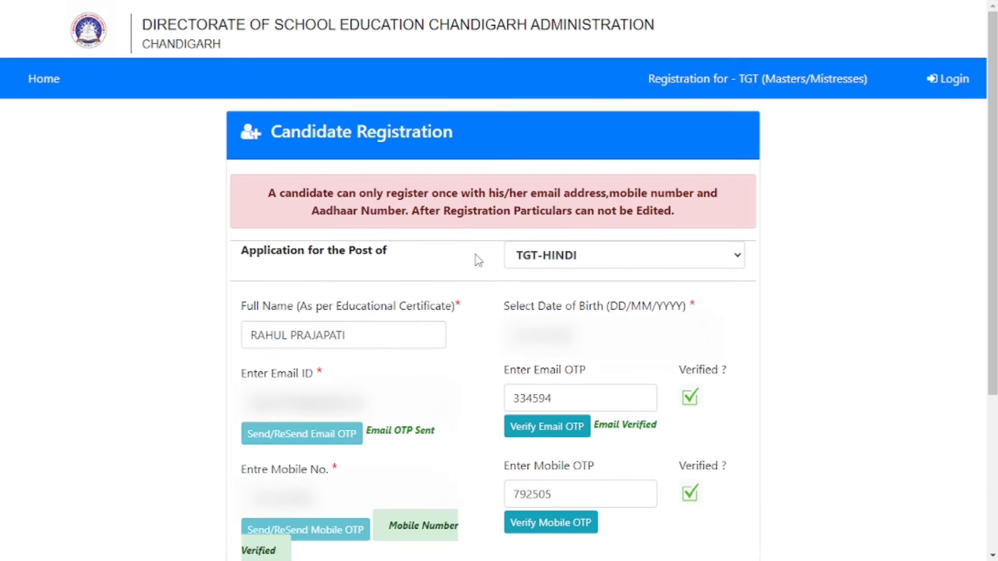
scroll(476, 234, down, 3)
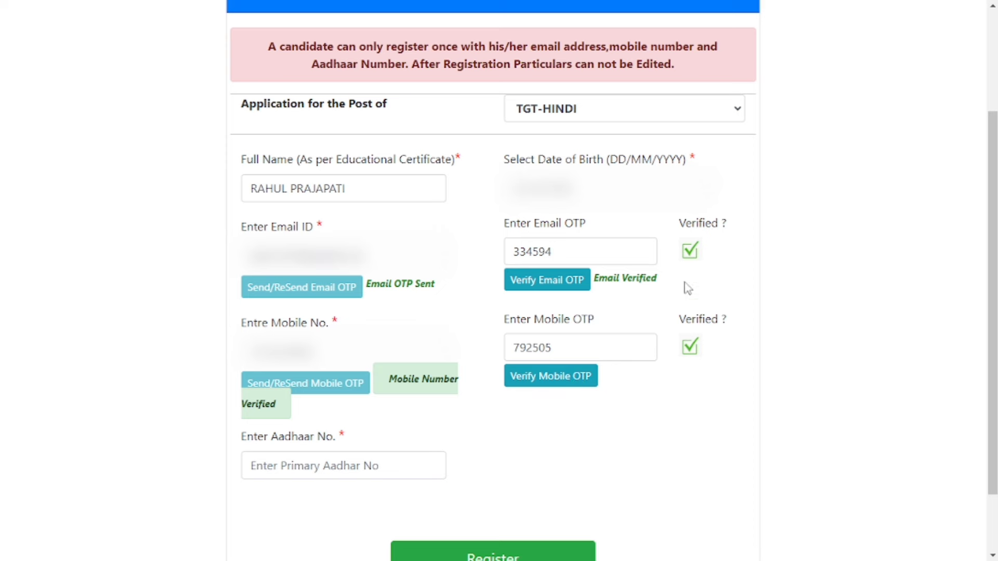
scroll(684, 357, down, 1)
scroll(687, 362, down, 1)
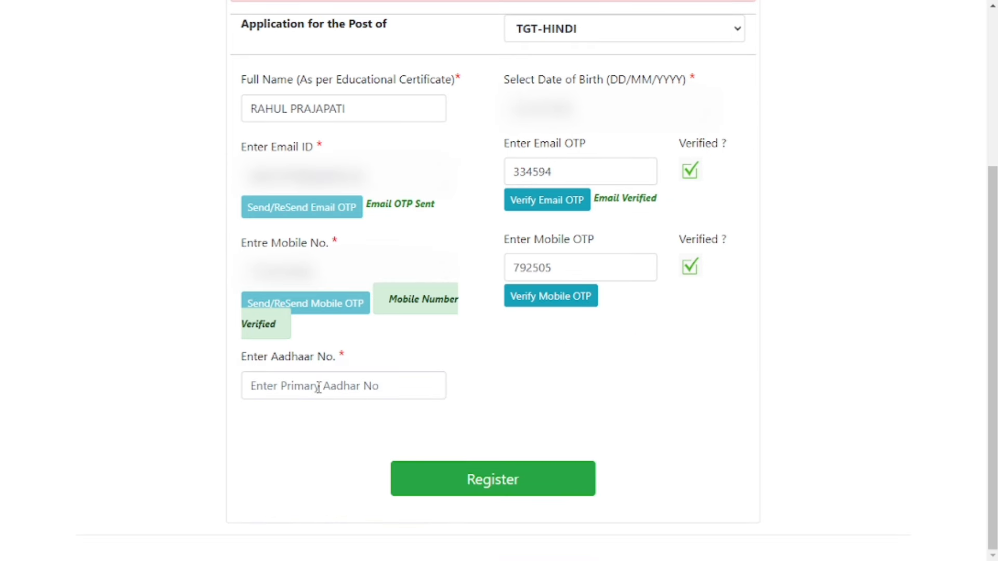
click(515, 491)
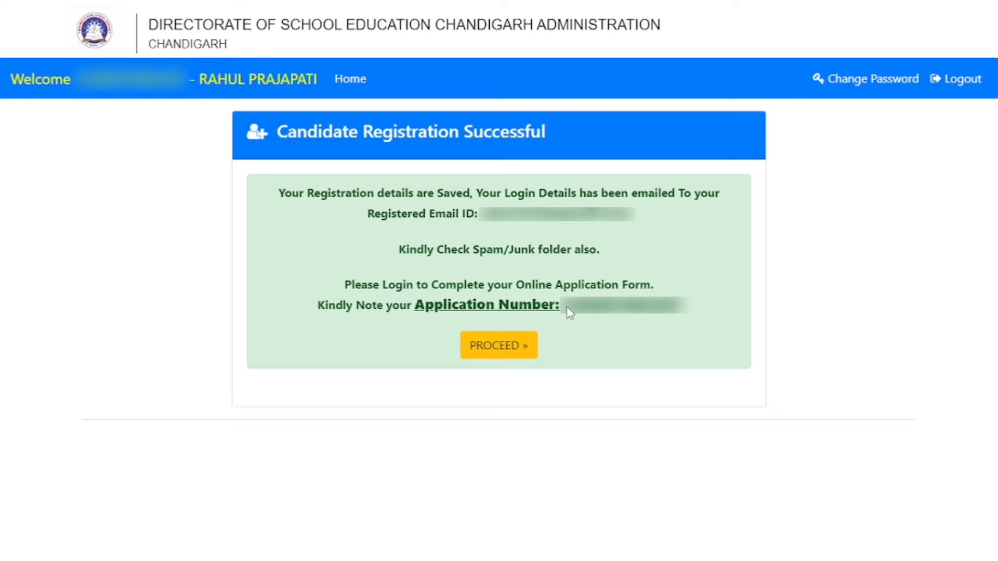
Proceed from the registration confirmation past the general instructions to the online application form.
click(508, 349)
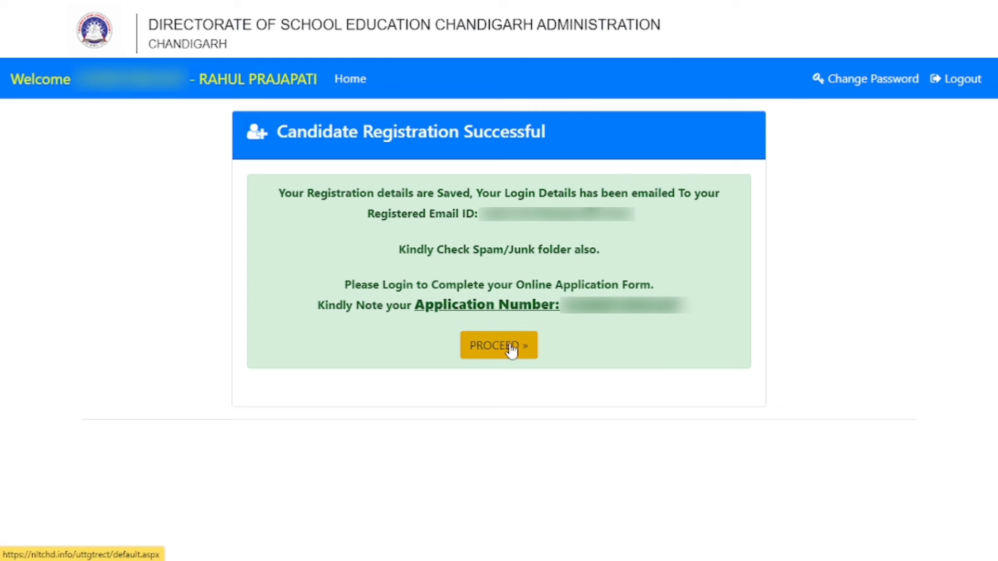
scroll(503, 179, down, 15)
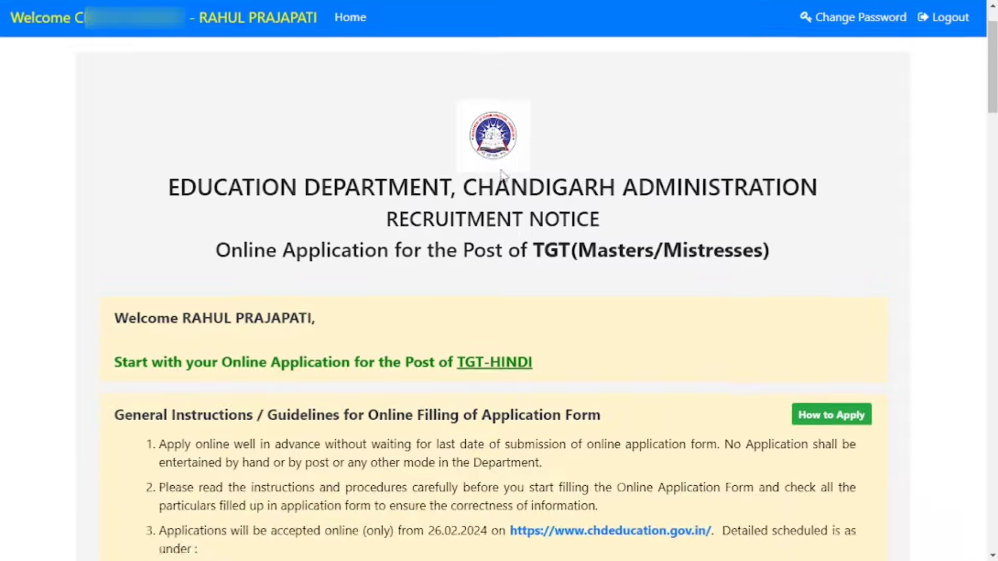
scroll(503, 179, down, 20)
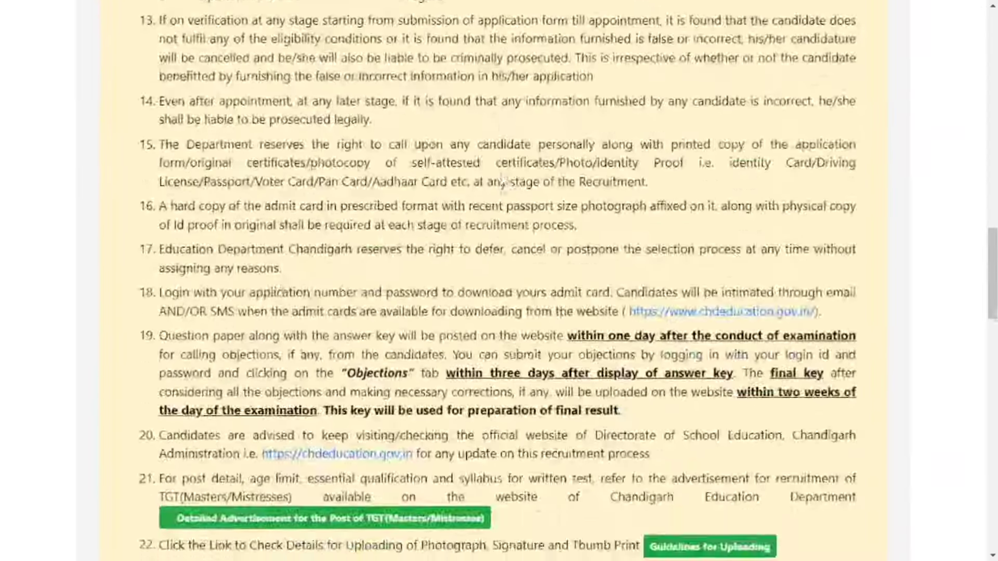
scroll(503, 179, down, 3)
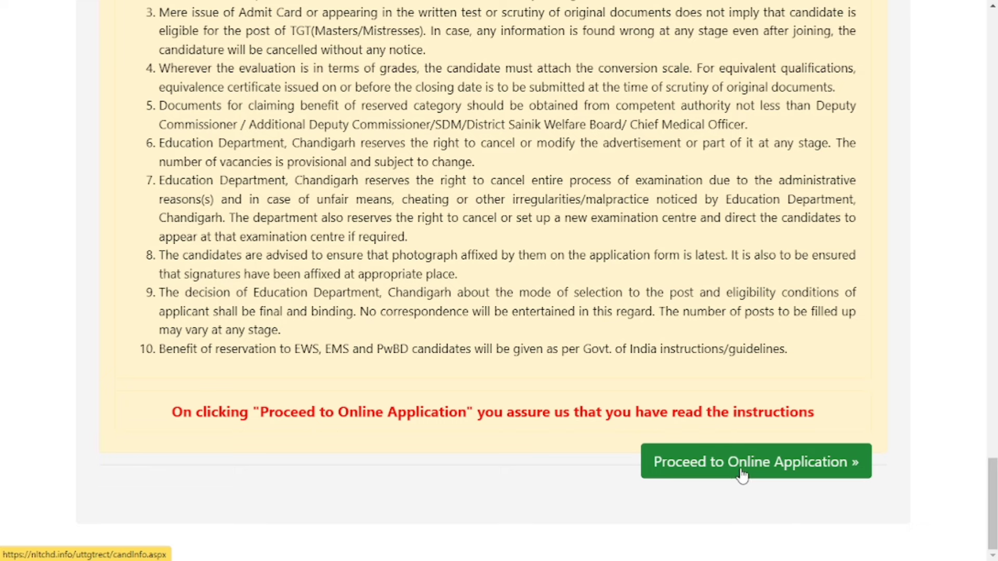
click(814, 473)
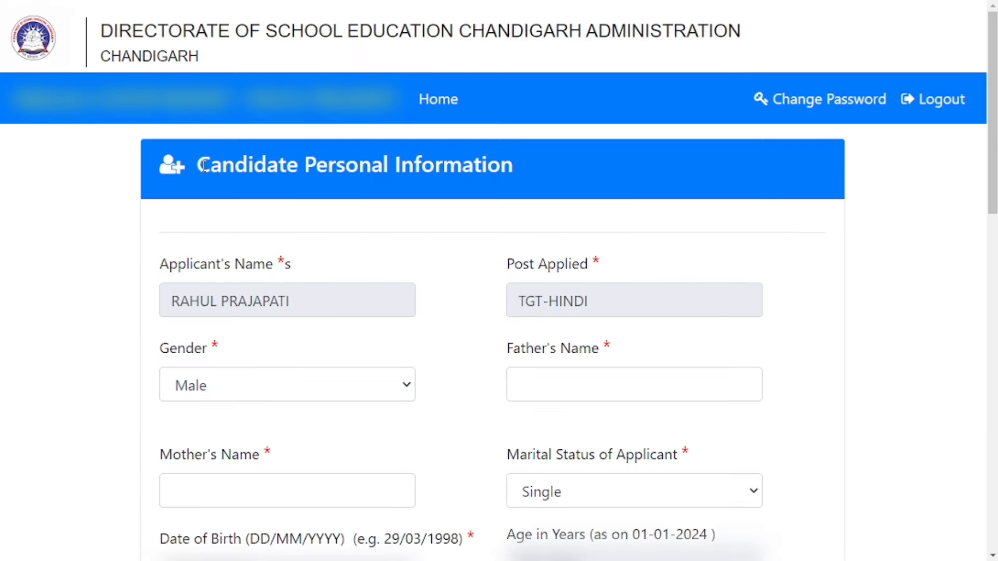
Set the gender to Male and the applicant's marital status to Single in the personal information form.
scroll(492, 207, down, 3)
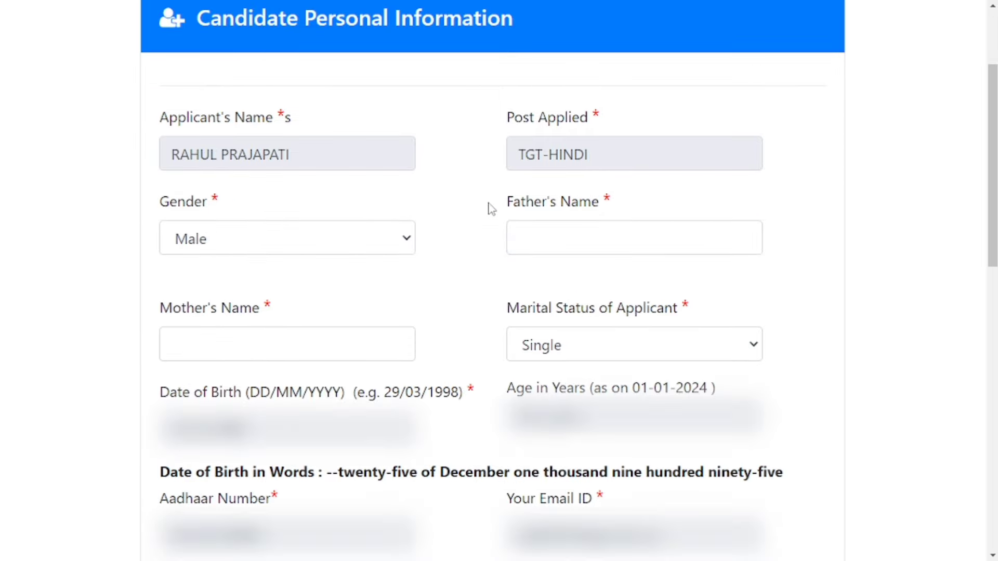
click(246, 236)
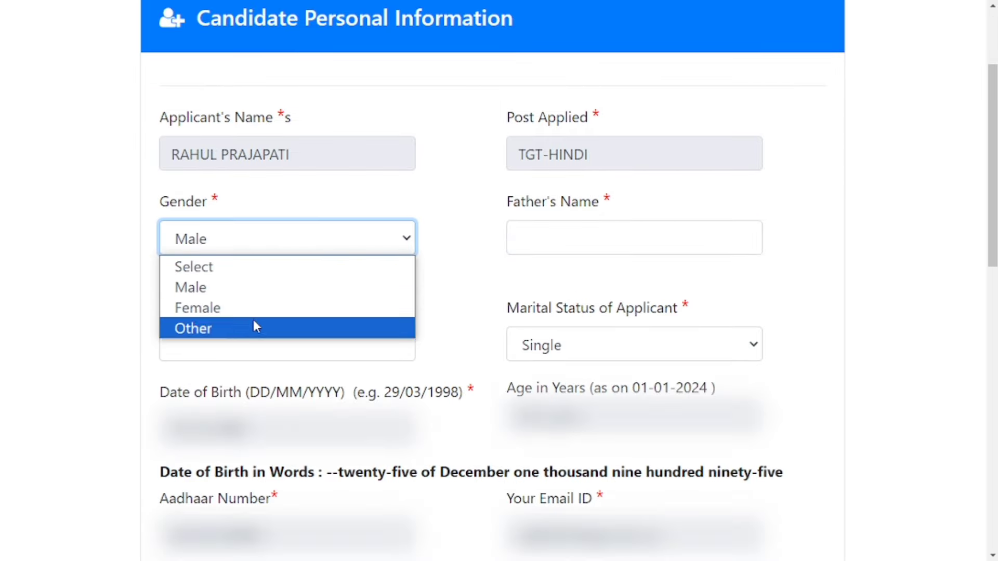
click(266, 289)
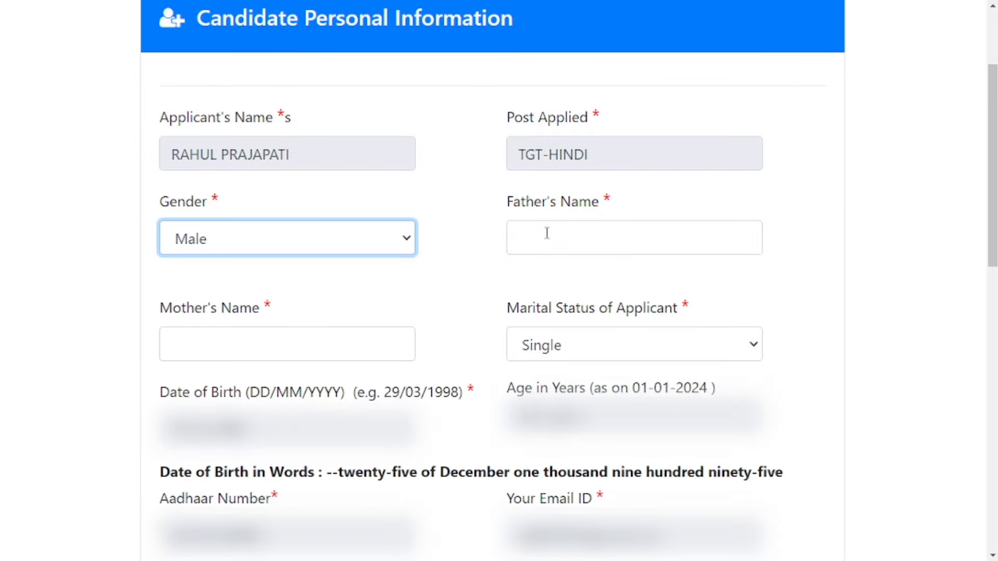
scroll(580, 237, down, 2)
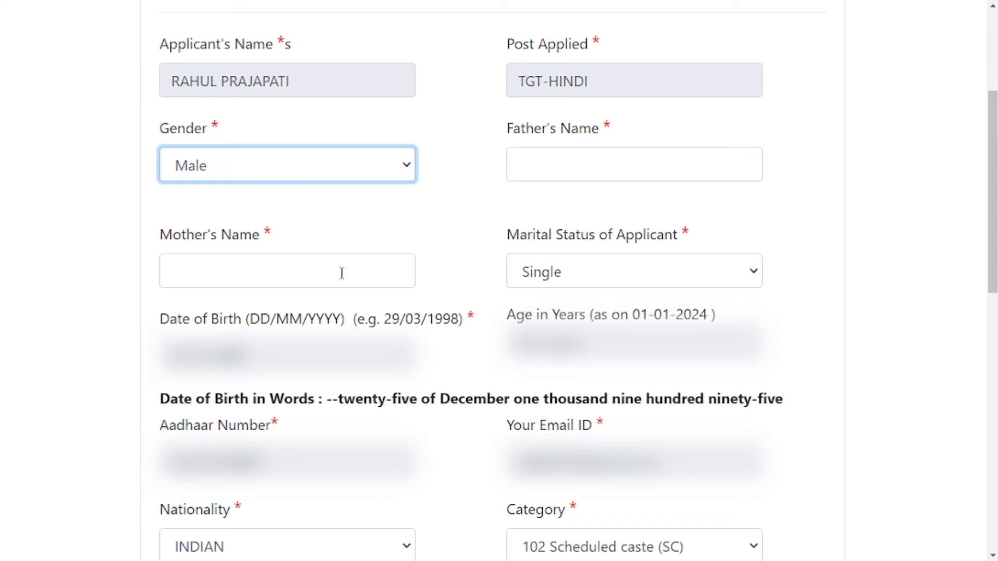
click(565, 280)
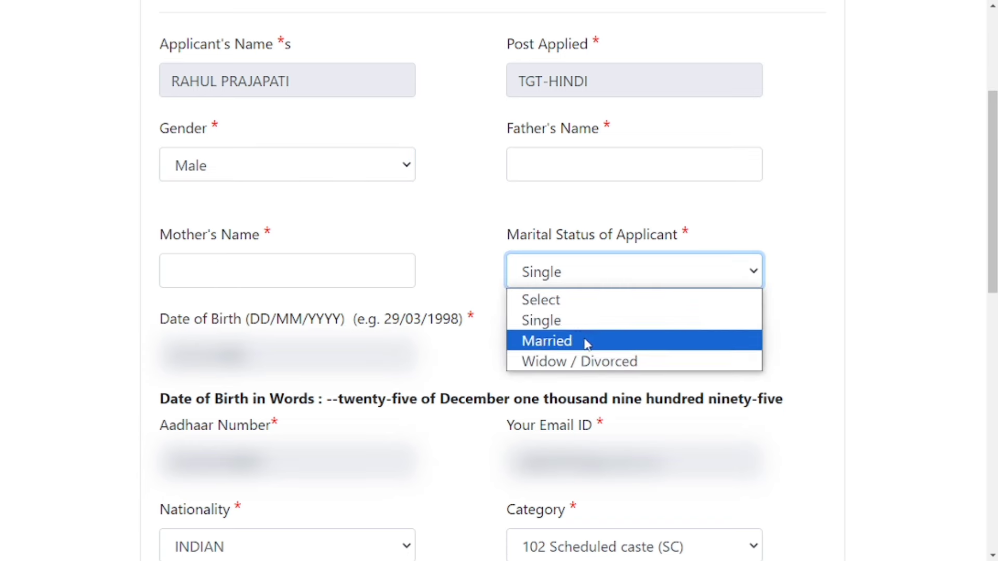
click(610, 321)
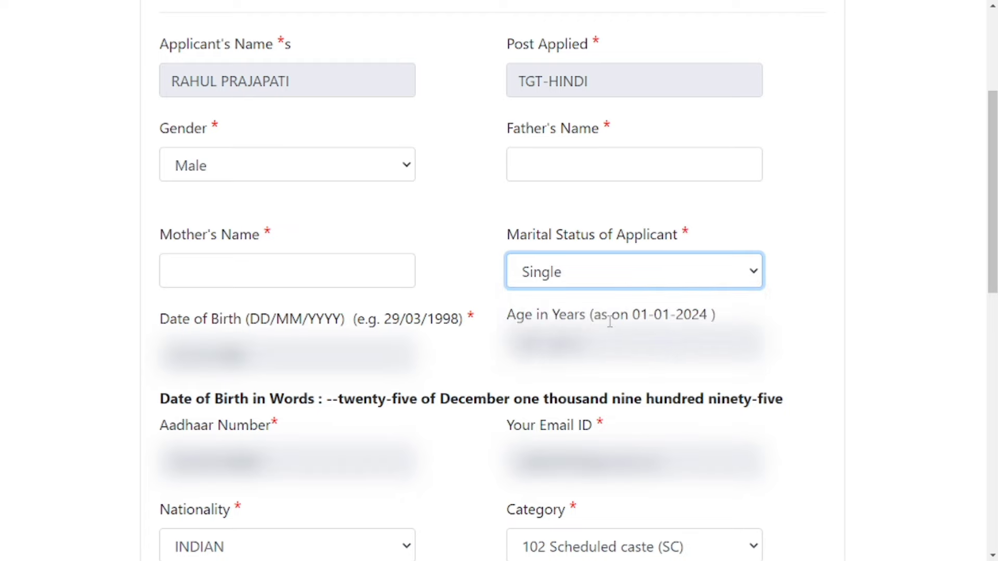
Choose 102 Scheduled caste (SC) as the applicant's category.
scroll(610, 321, down, 5)
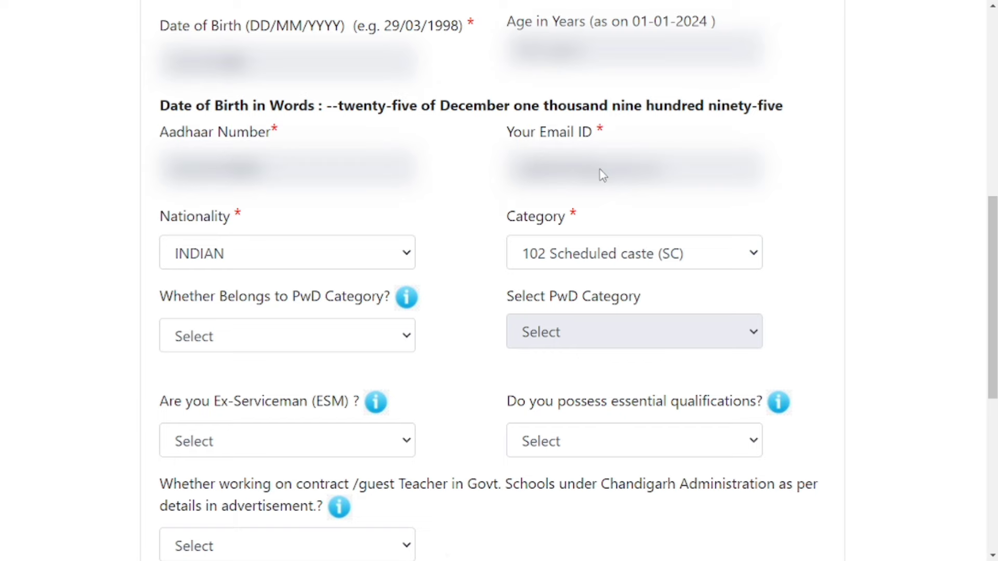
scroll(600, 179, down, 3)
scroll(575, 99, down, 2)
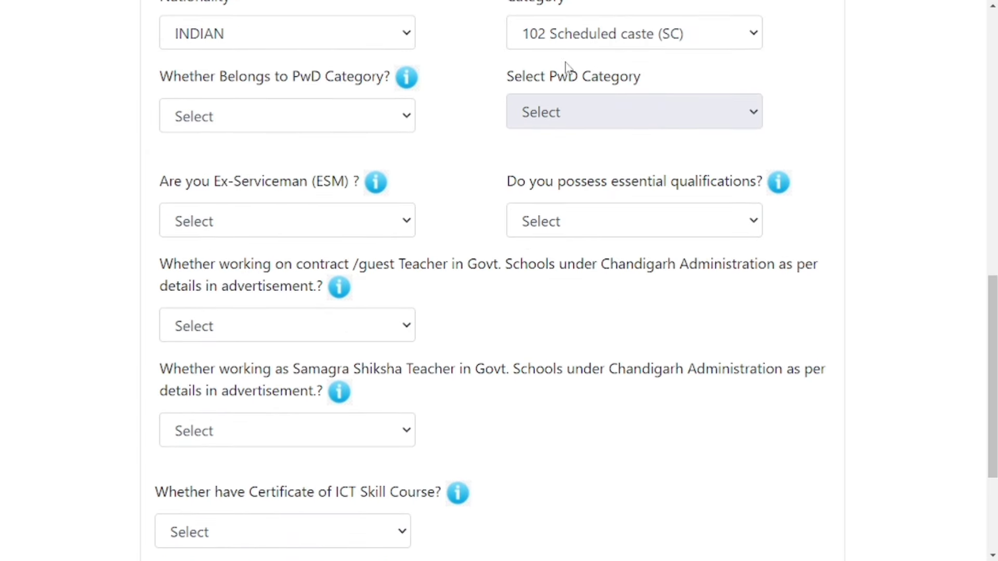
click(567, 37)
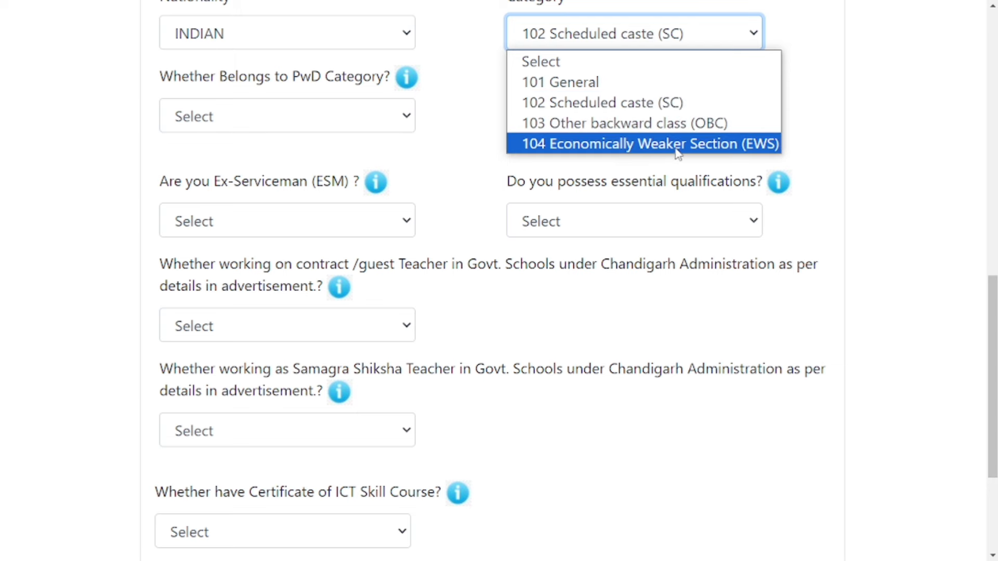
click(653, 102)
scroll(445, 145, down, 1)
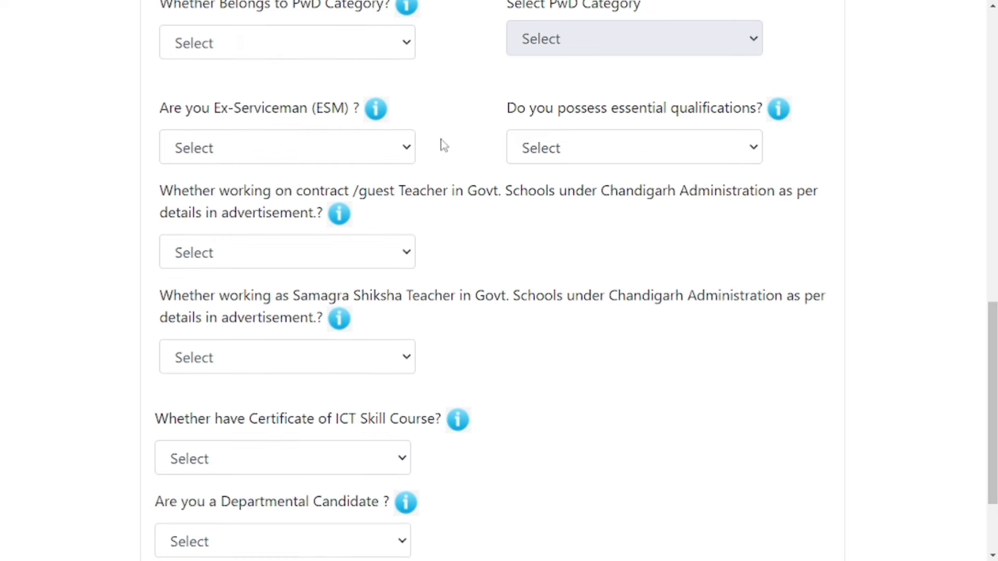
scroll(251, 38, up, 1)
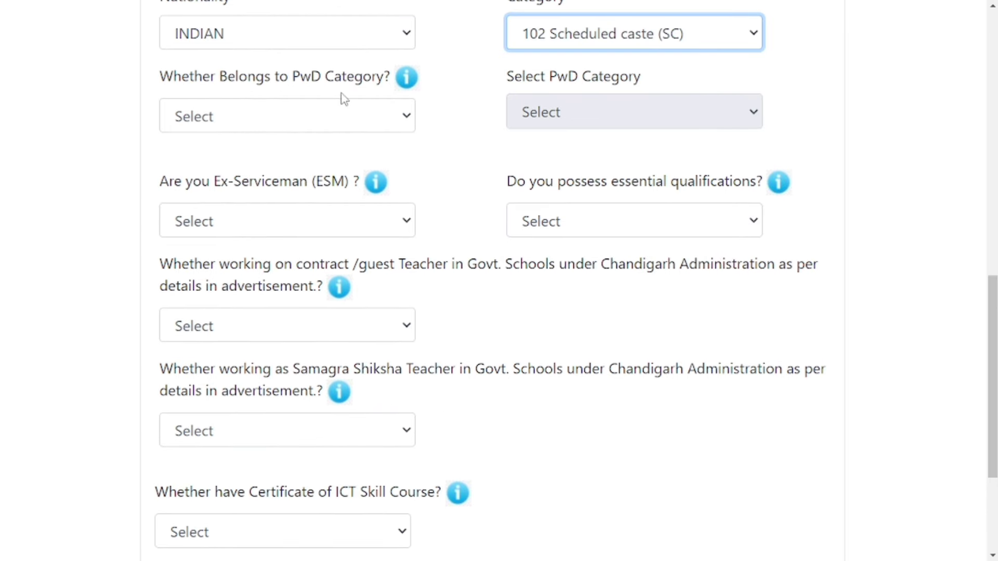
Answer Yes to belonging to the PwD category and choose Orthopaedic Handicap (OH).
drag(992, 291, 992, 302)
click(281, 89)
click(287, 125)
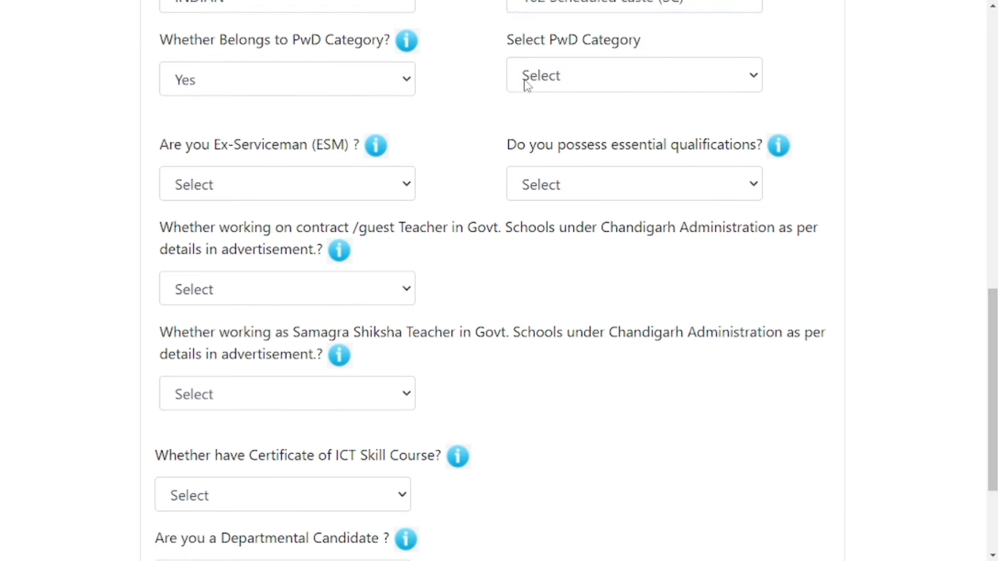
click(568, 85)
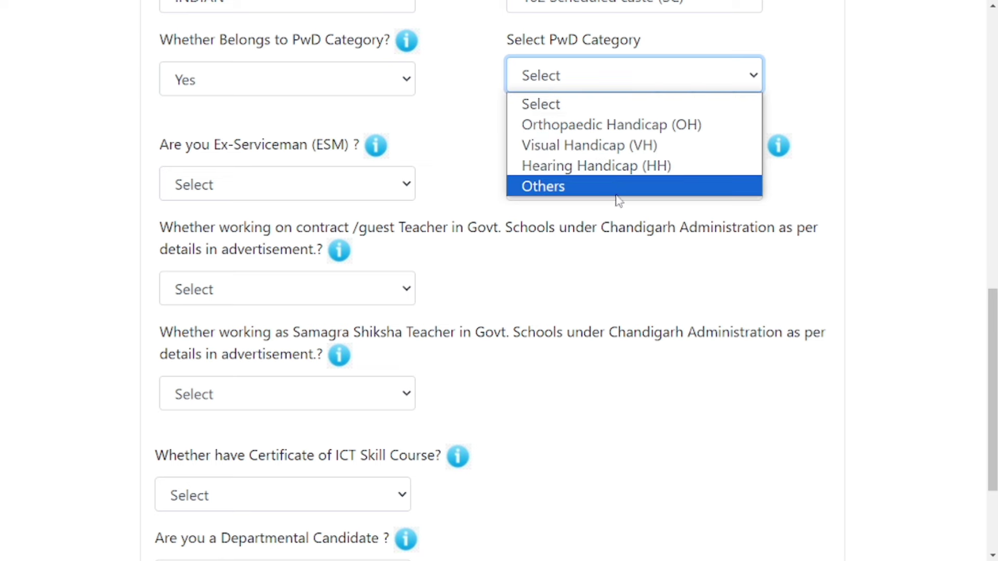
click(626, 129)
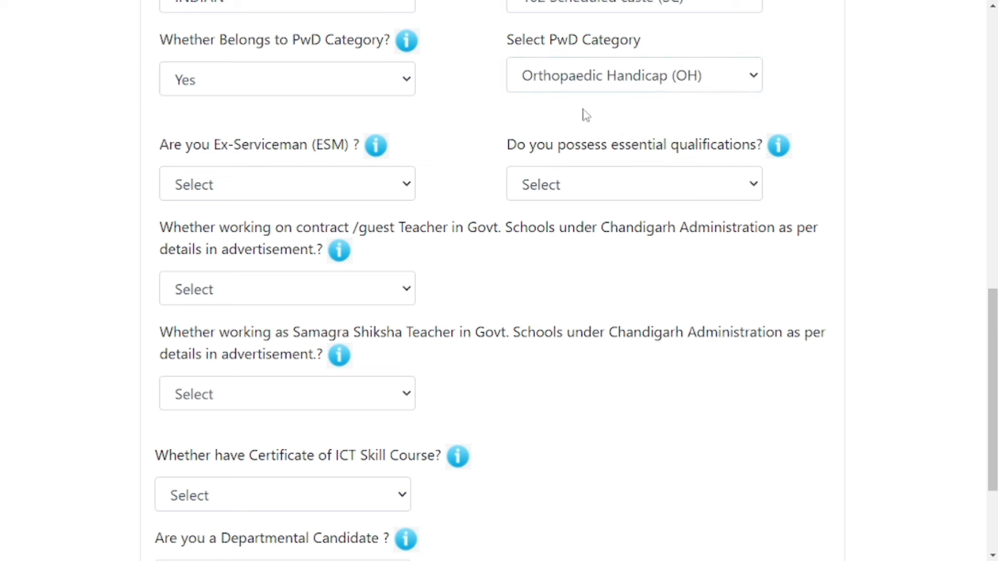
Change the PwD category answer to No and answer Yes to the Ex-Serviceman (ESM) question.
click(374, 87)
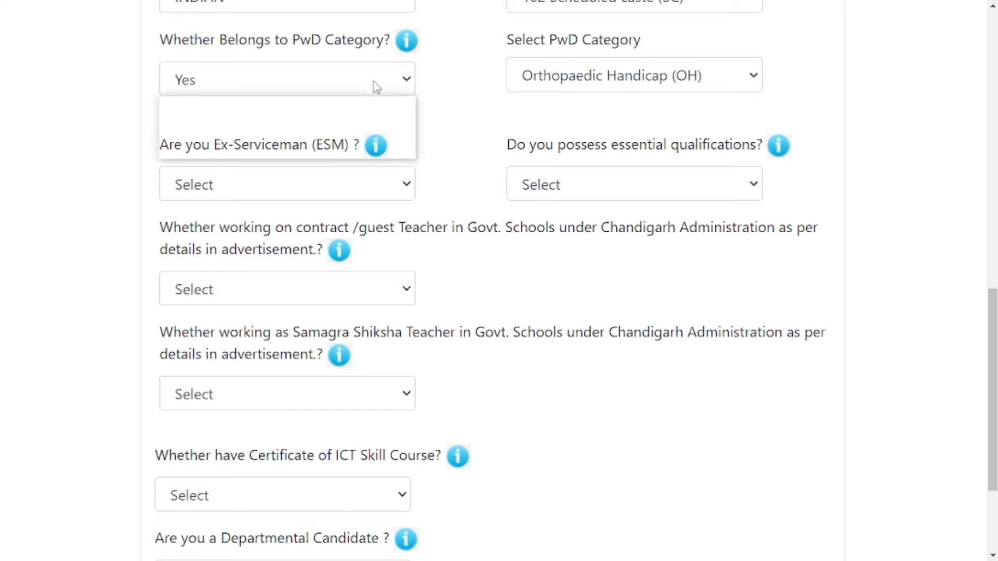
click(355, 153)
scroll(356, 157, down, 2)
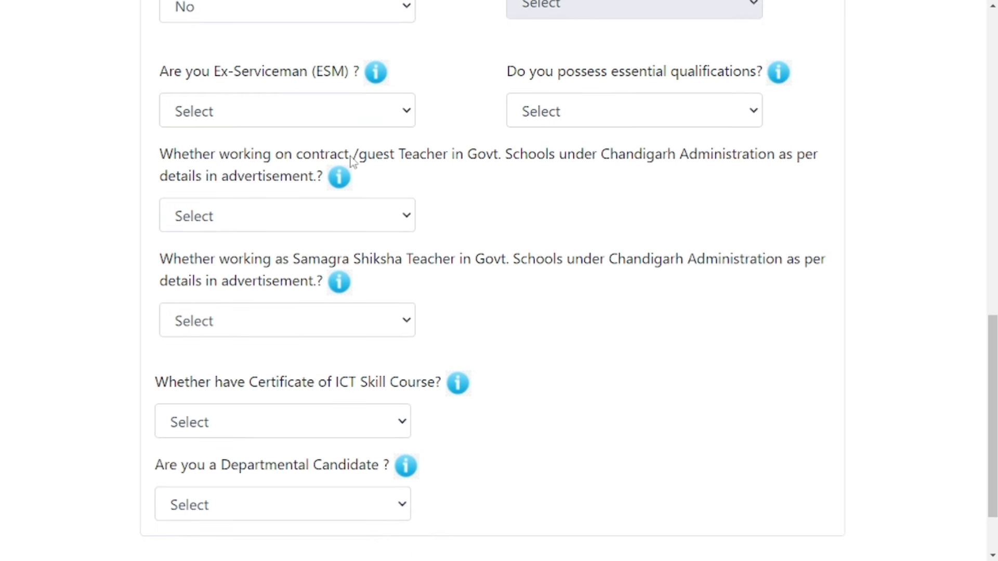
click(263, 116)
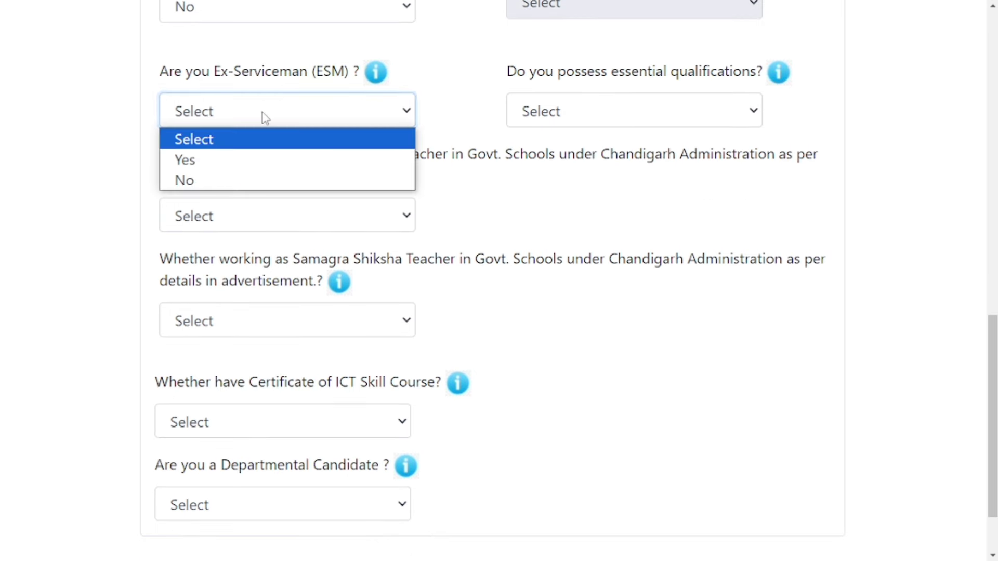
click(269, 159)
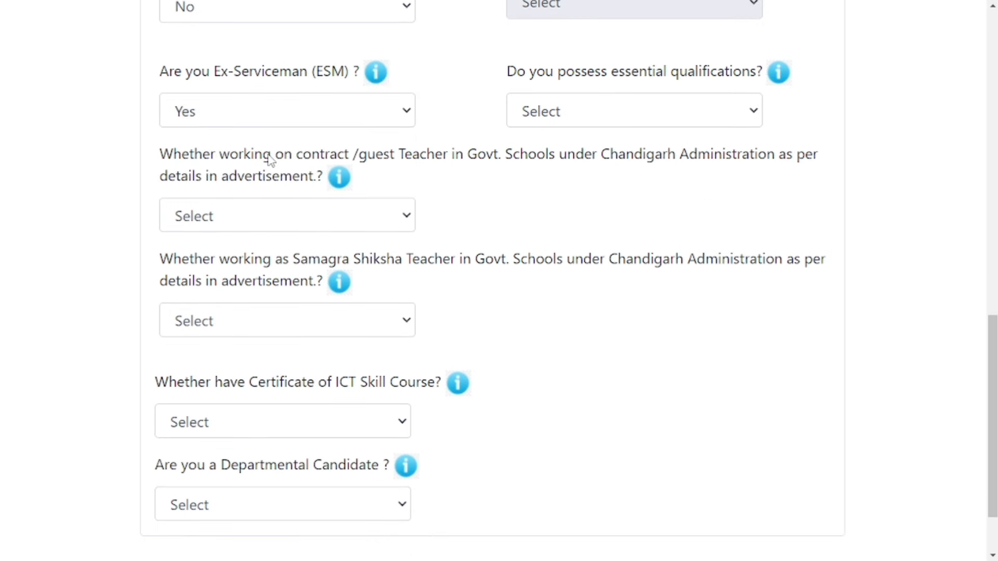
Change the Ex-Serviceman (ESM) answer to No and answer Yes to possessing essential qualifications.
click(339, 114)
click(333, 179)
click(606, 111)
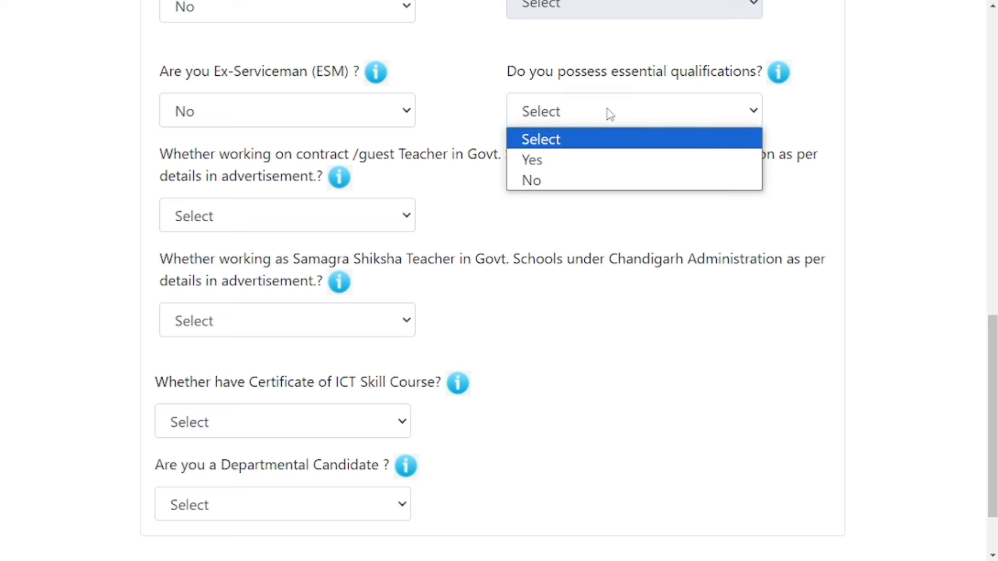
click(609, 159)
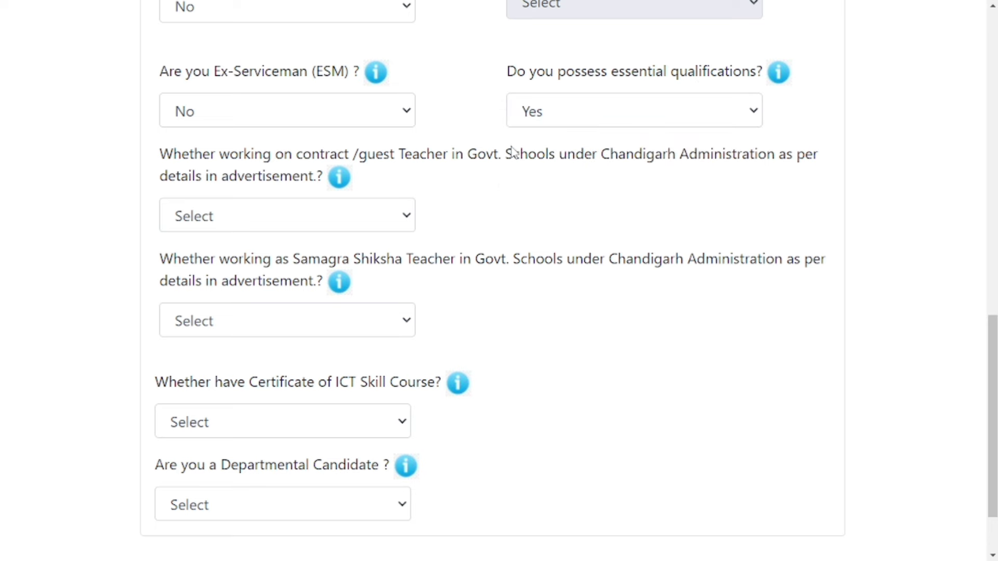
Answer No to working as a contract/guest teacher and No to working as a Samagra Shiksha teacher in Chandigarh government schools.
scroll(513, 150, down, 2)
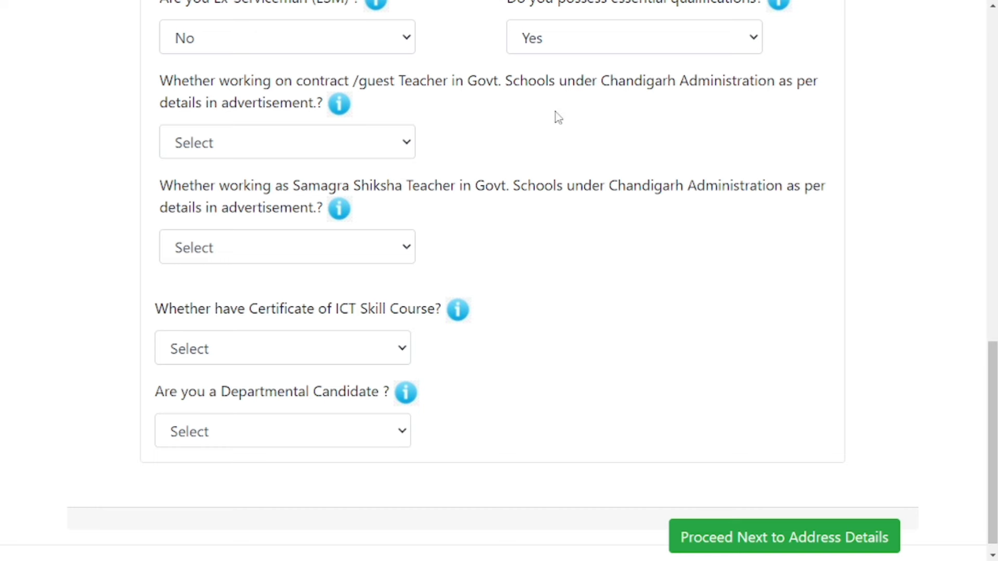
click(311, 146)
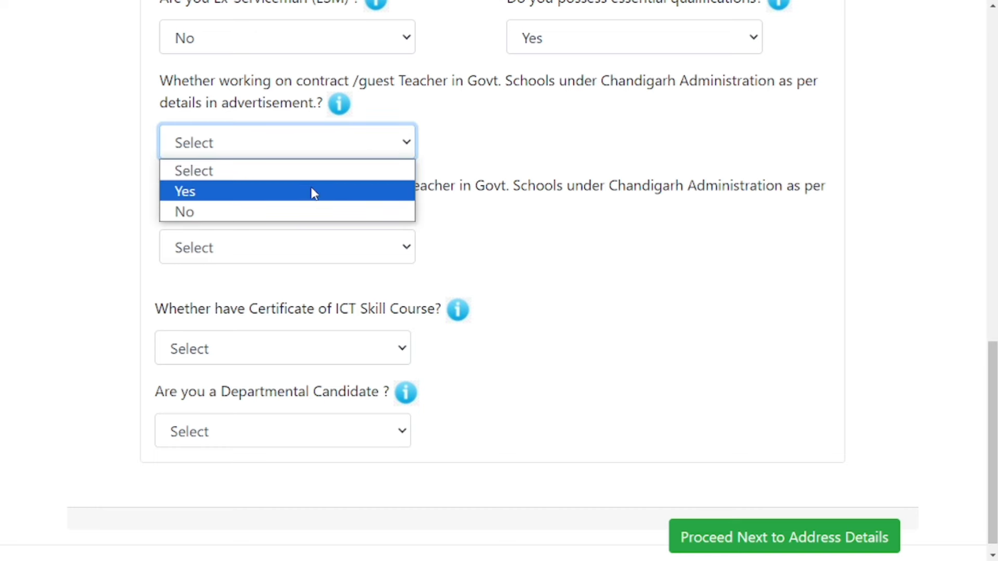
click(310, 213)
scroll(311, 217, down, 1)
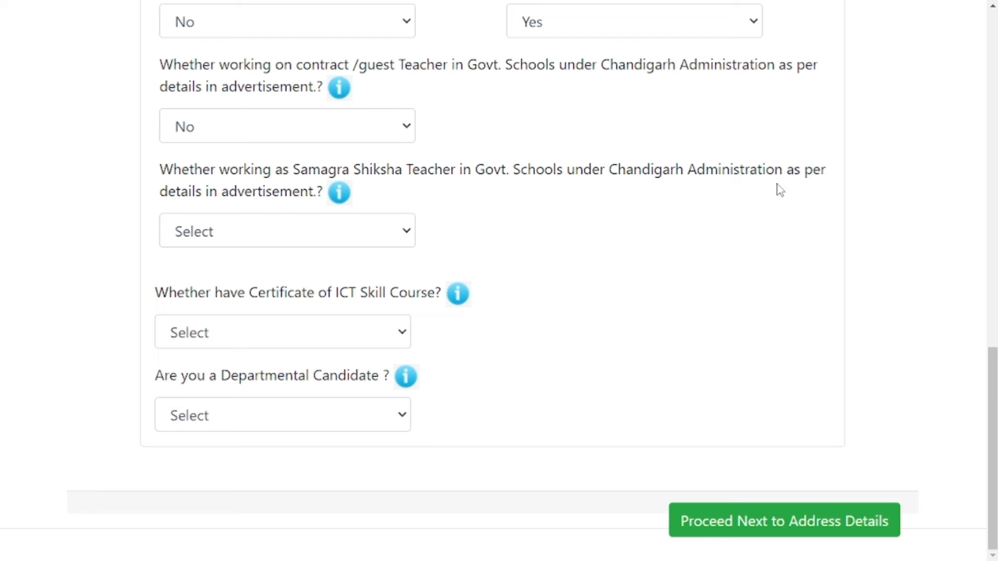
click(292, 229)
click(301, 301)
Answer Yes to having the ICT Skill Course certificate and No to Departmental Candidate, and proceed to the address details.
click(264, 342)
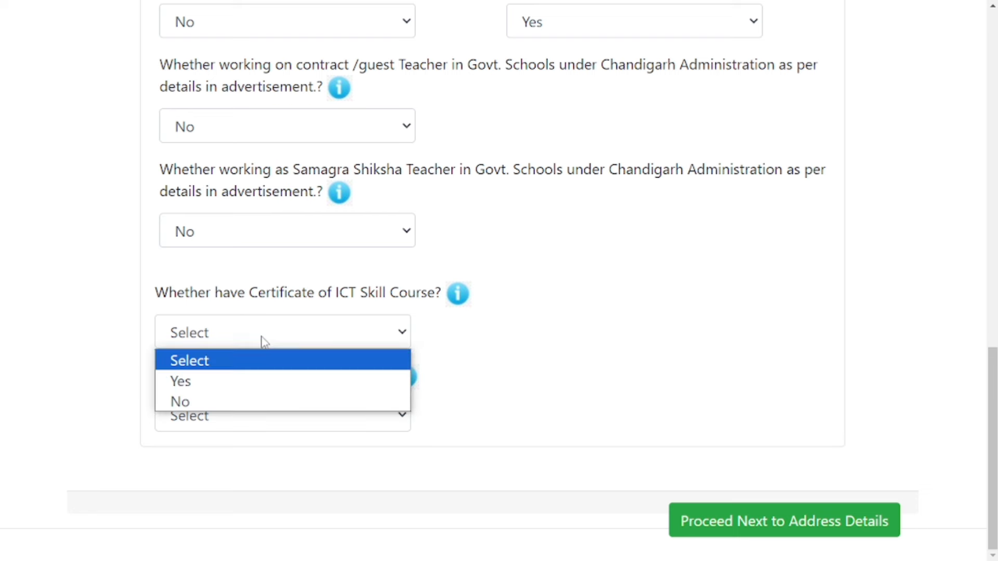
click(264, 380)
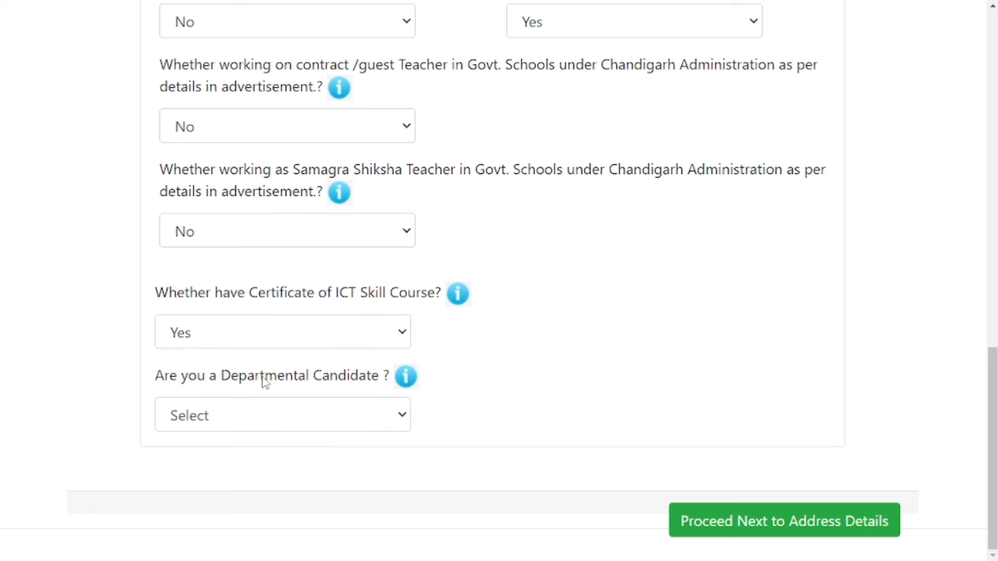
click(303, 416)
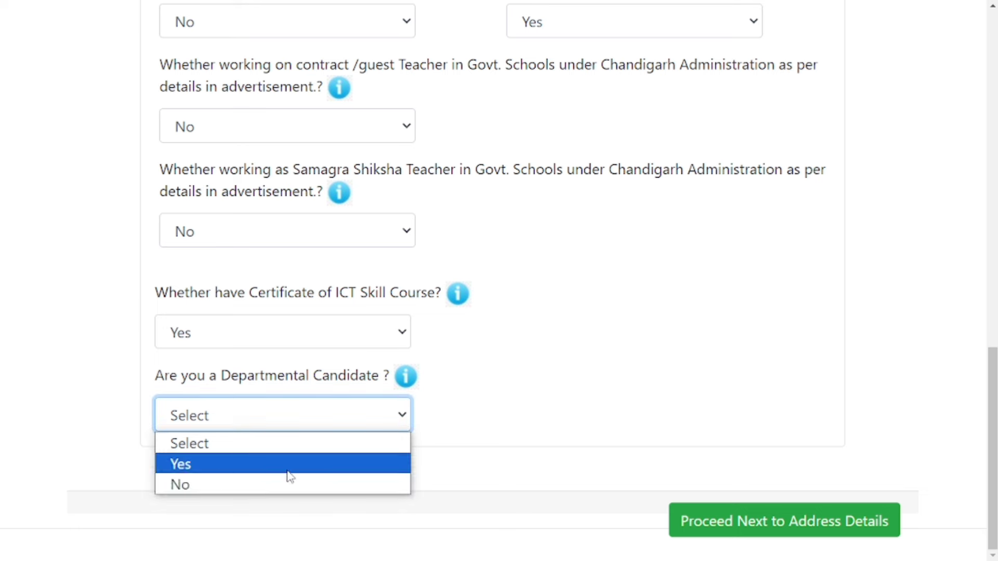
click(297, 488)
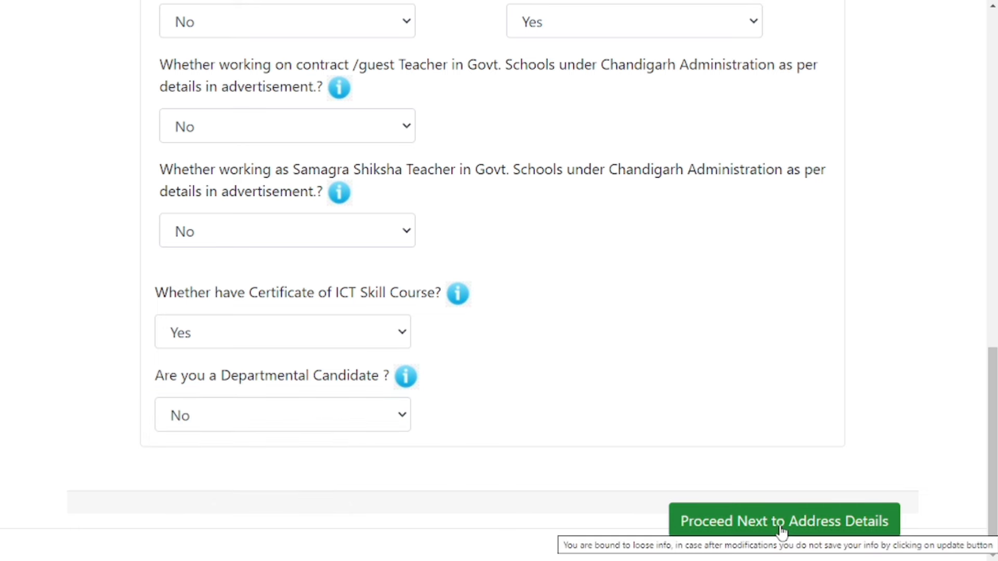
click(871, 531)
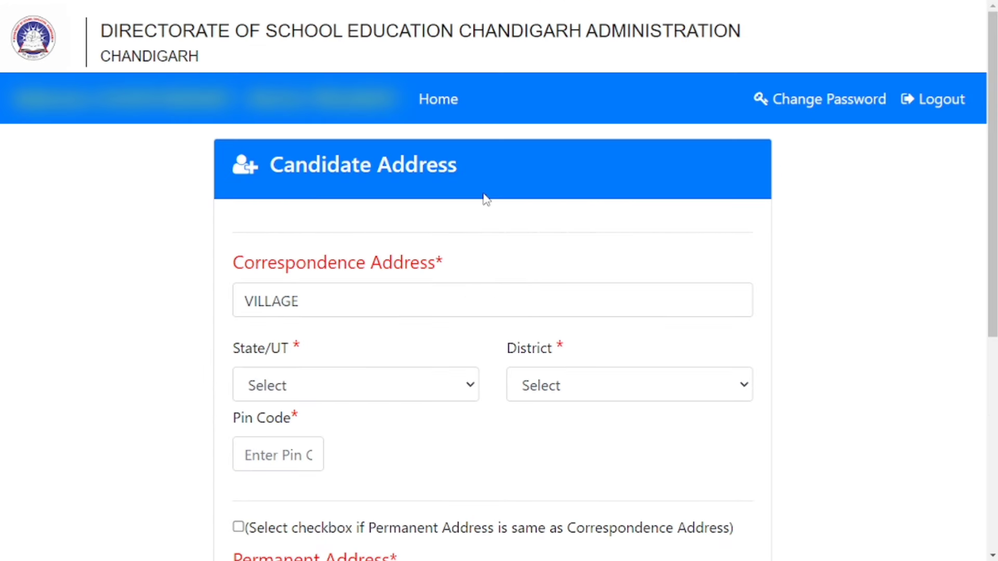
Complete the candidate's correspondence address line.
drag(237, 268, 461, 267)
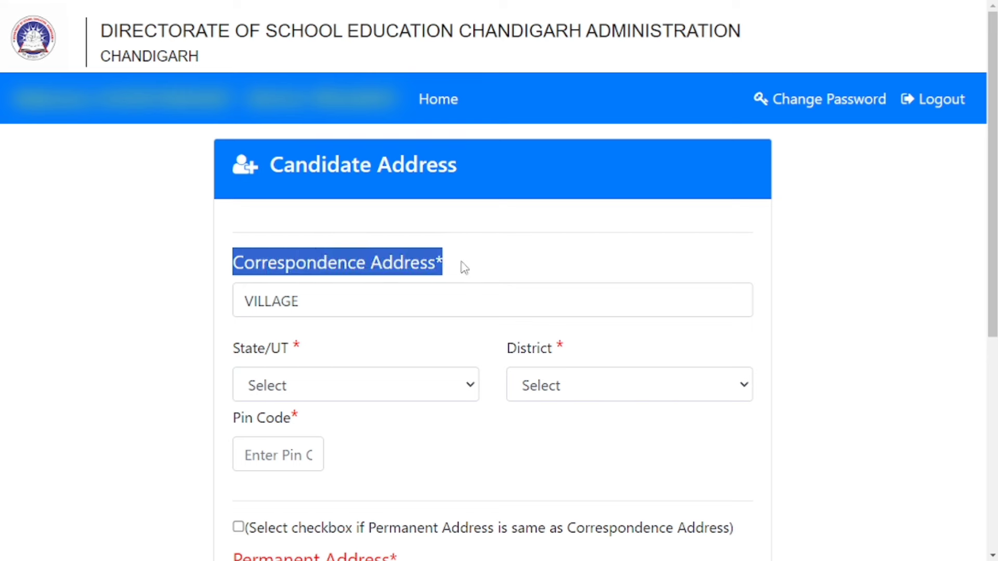
click(470, 267)
click(351, 302)
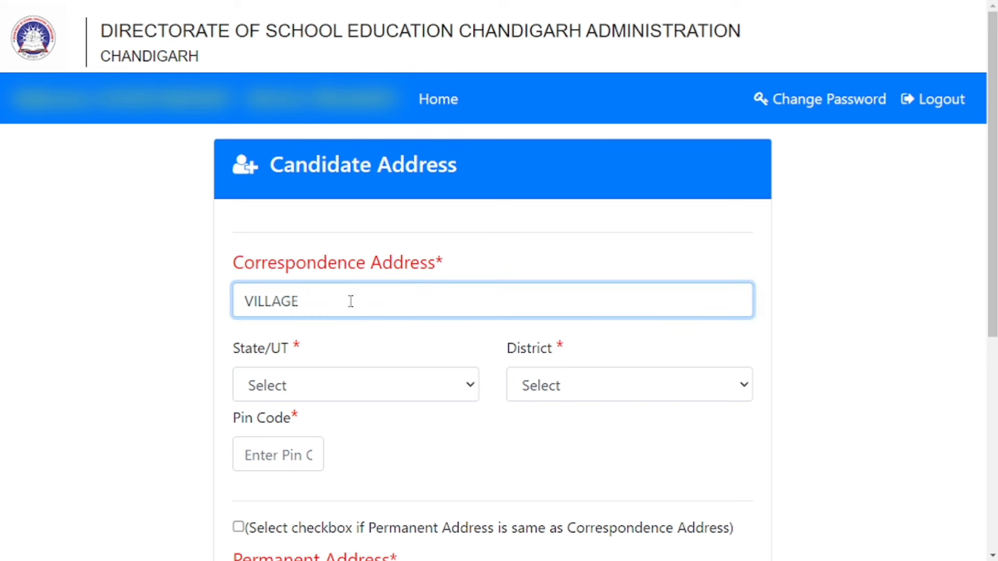
text(POST)
Set the correspondence address's state to Uttar Pradesh and its district to Varanasi.
click(378, 393)
click(395, 396)
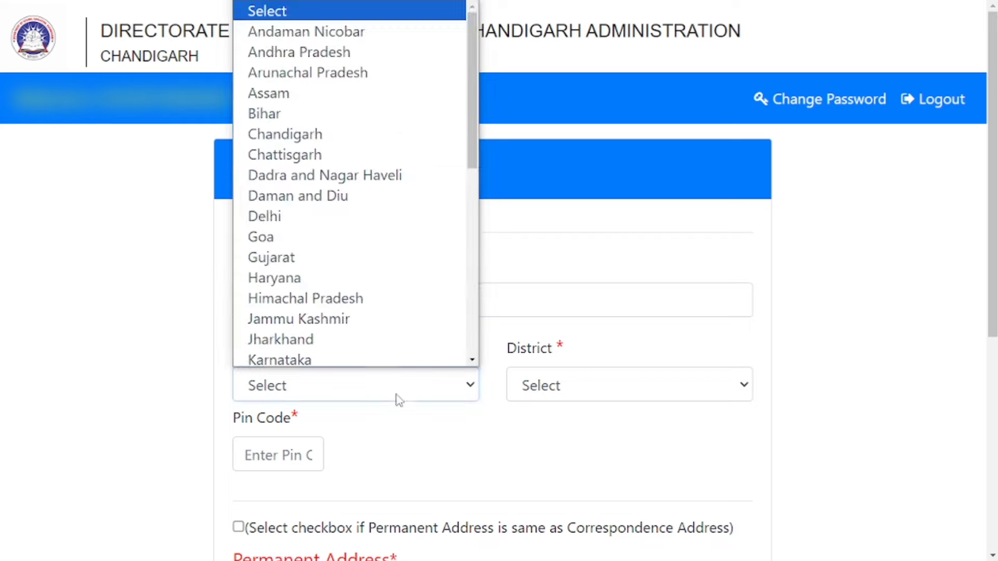
scroll(395, 225, down, 8)
click(389, 296)
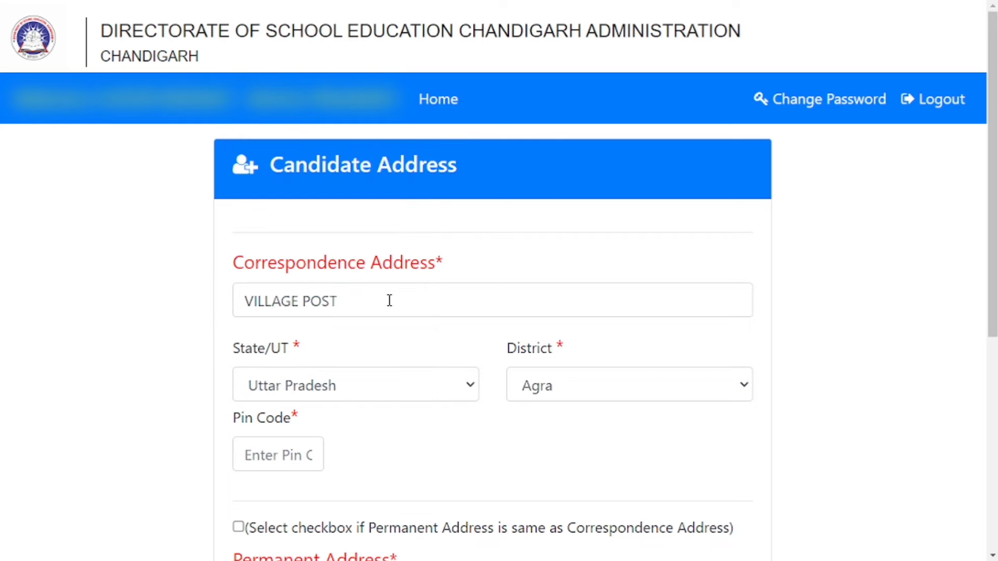
click(570, 389)
scroll(570, 171, down, 15)
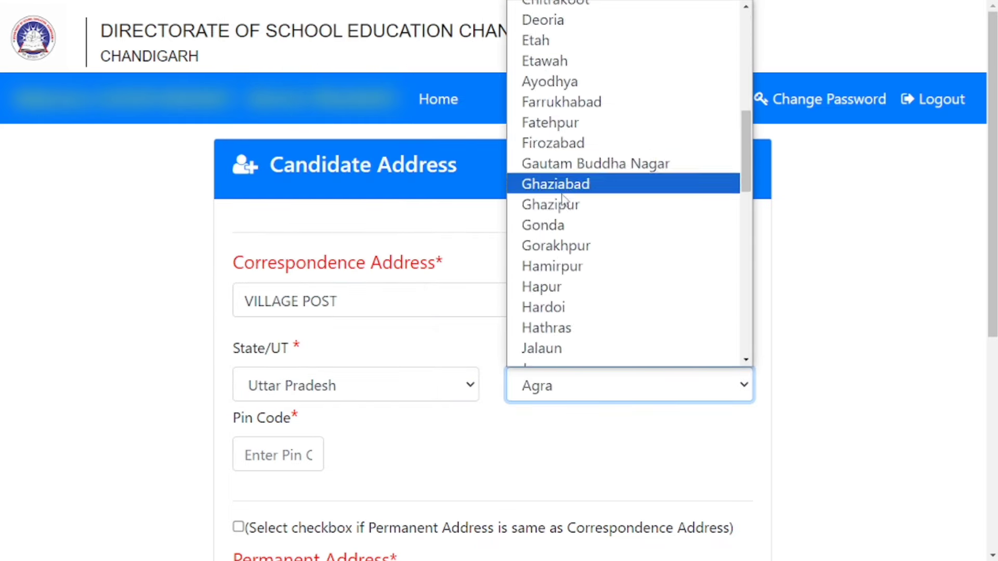
click(594, 356)
Proceed from the candidate address form to the qualification details.
scroll(592, 357, down, 4)
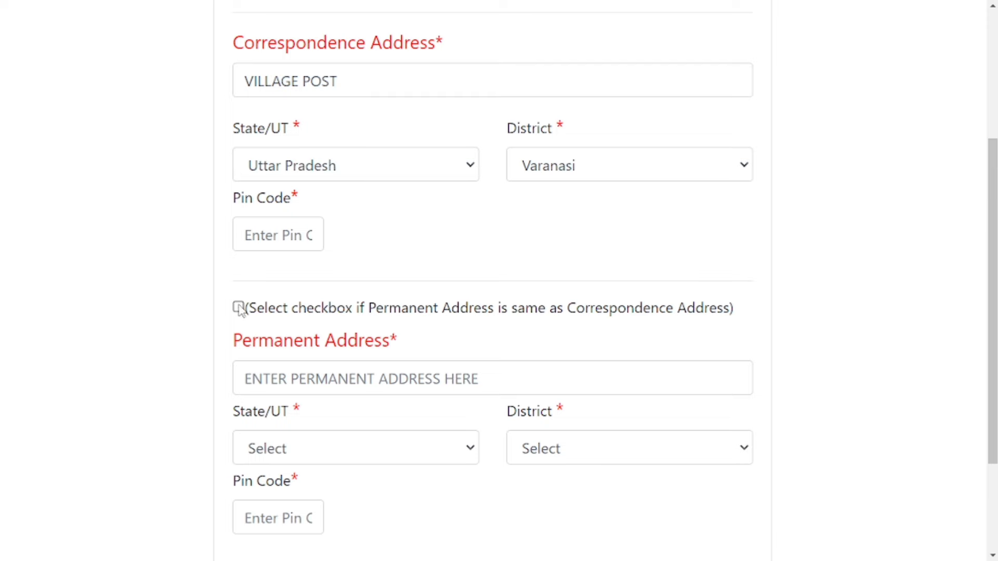
scroll(239, 309, down, 1)
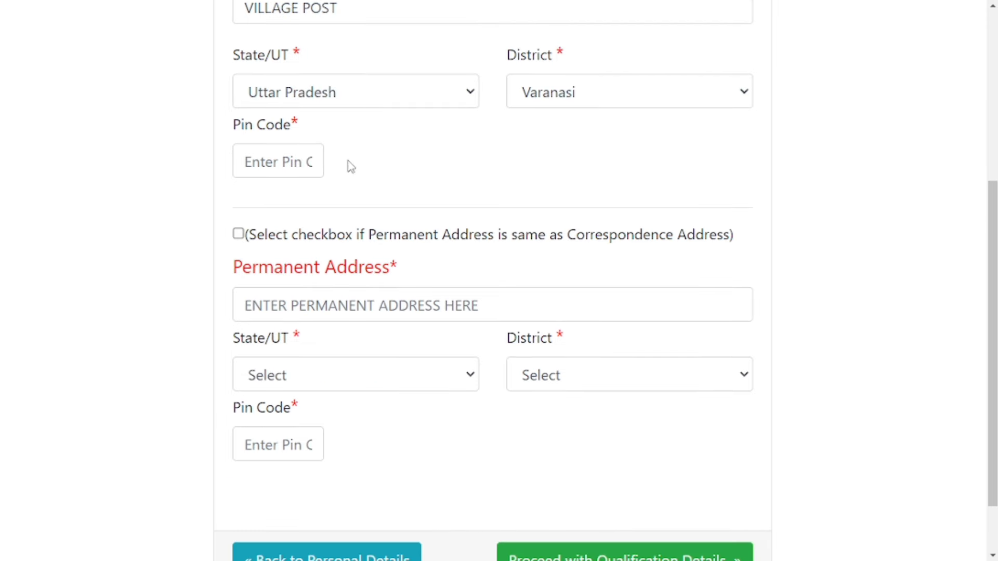
scroll(442, 261, down, 1)
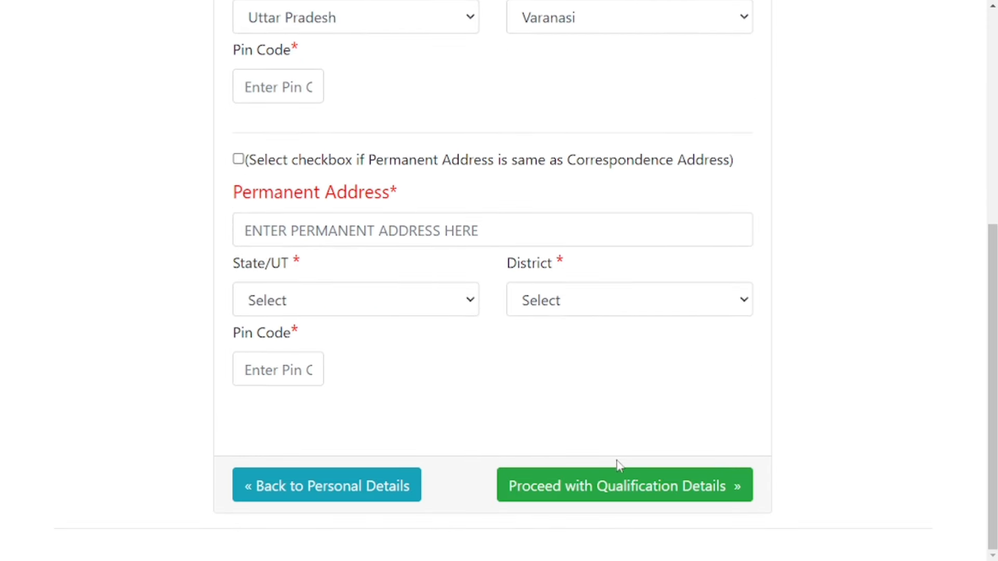
click(705, 491)
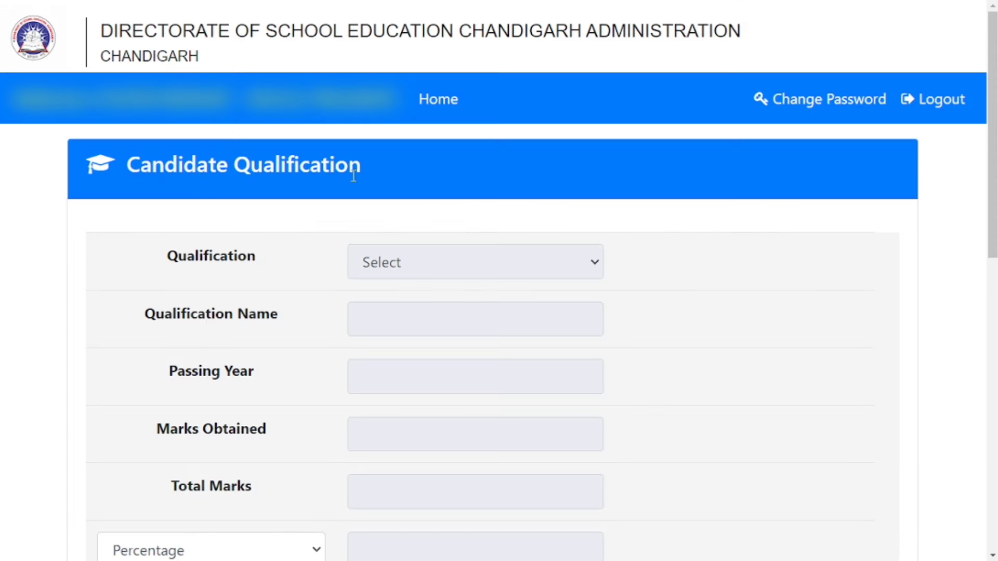
Start a new qualification entry and choose Graduate or equivalent as the qualification.
scroll(369, 237, down, 12)
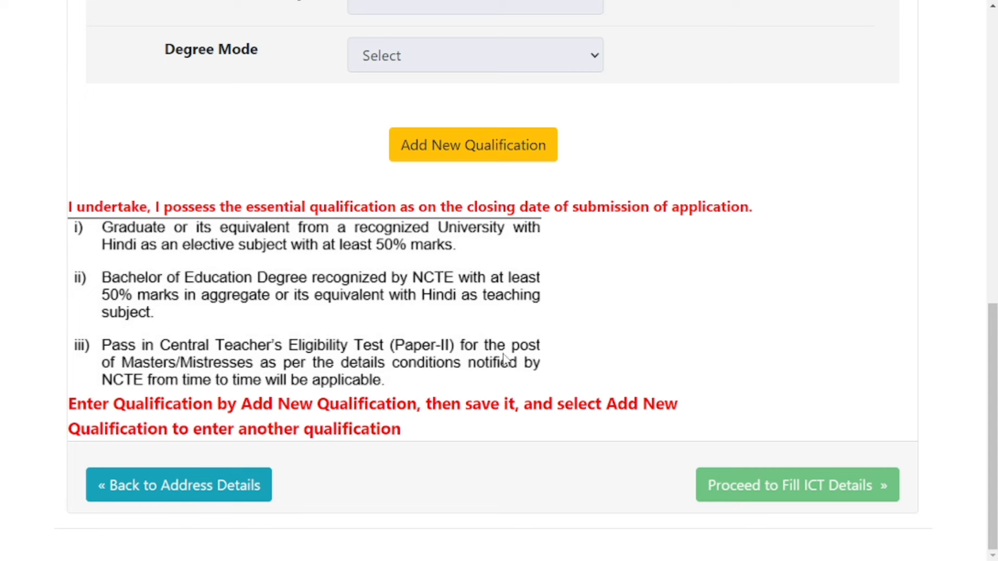
scroll(504, 358, up, 3)
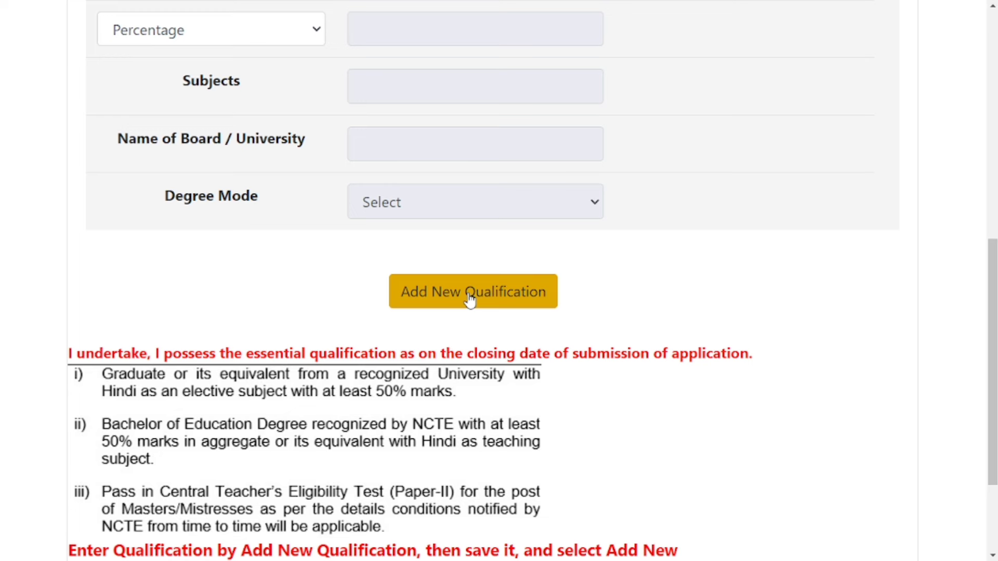
click(469, 300)
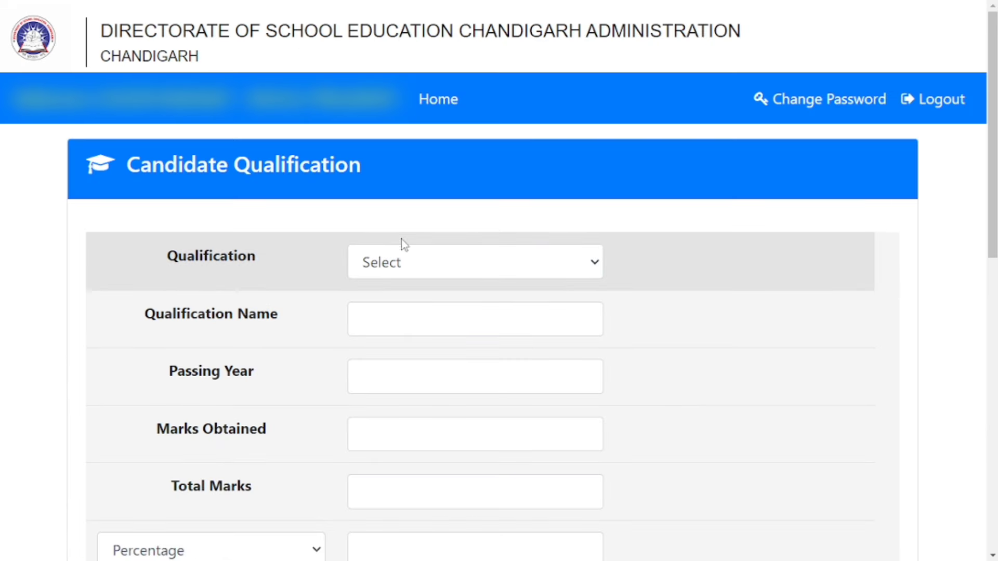
click(455, 268)
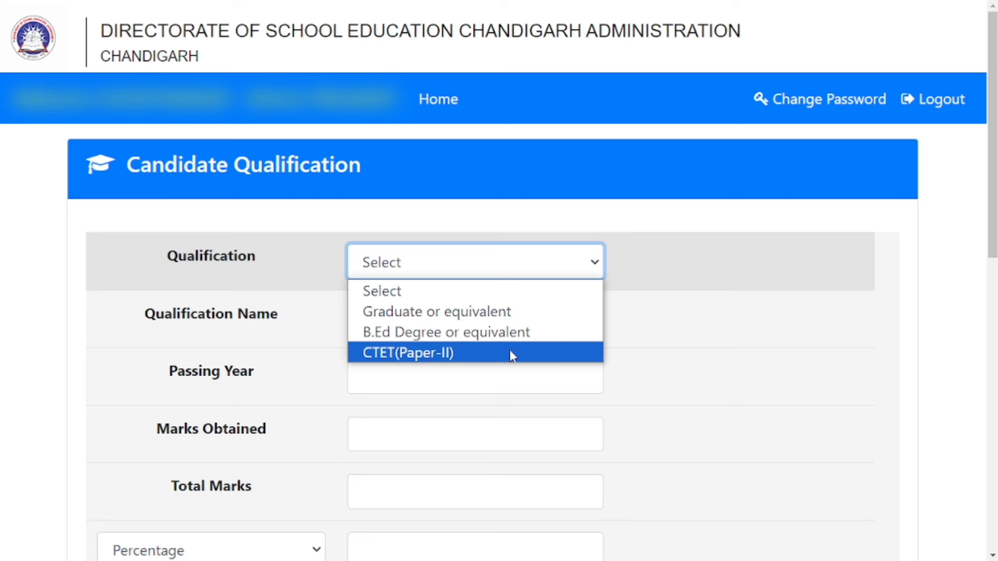
click(509, 311)
Enter BA as the qualification name and 2015 as the passing year.
scroll(312, 281, down, 1)
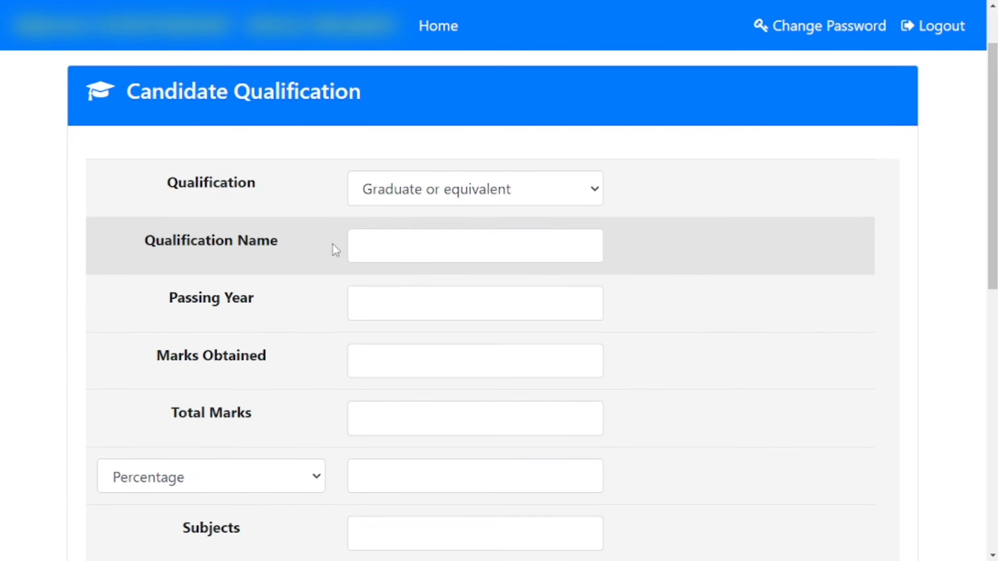
click(419, 243)
click(453, 294)
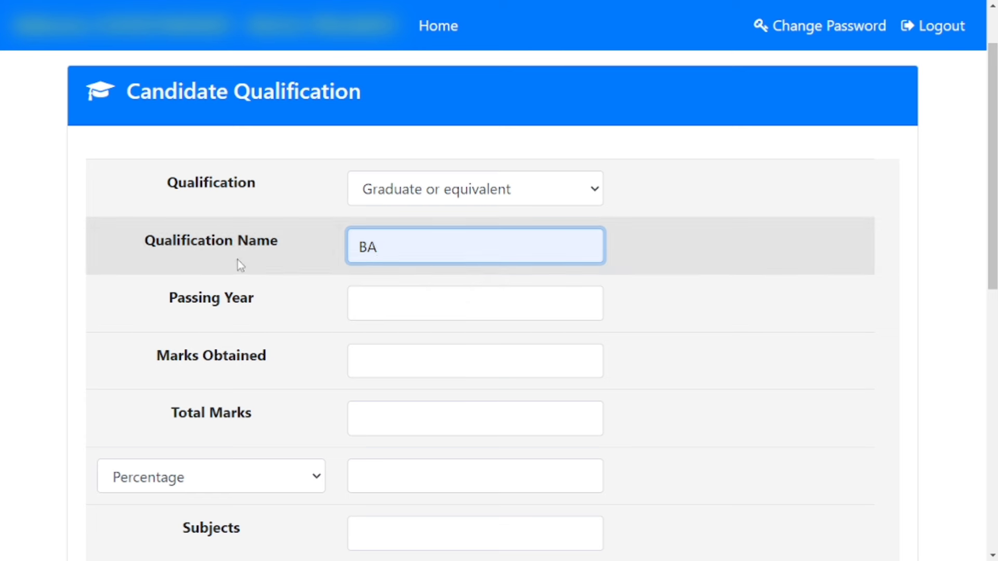
click(337, 271)
click(389, 305)
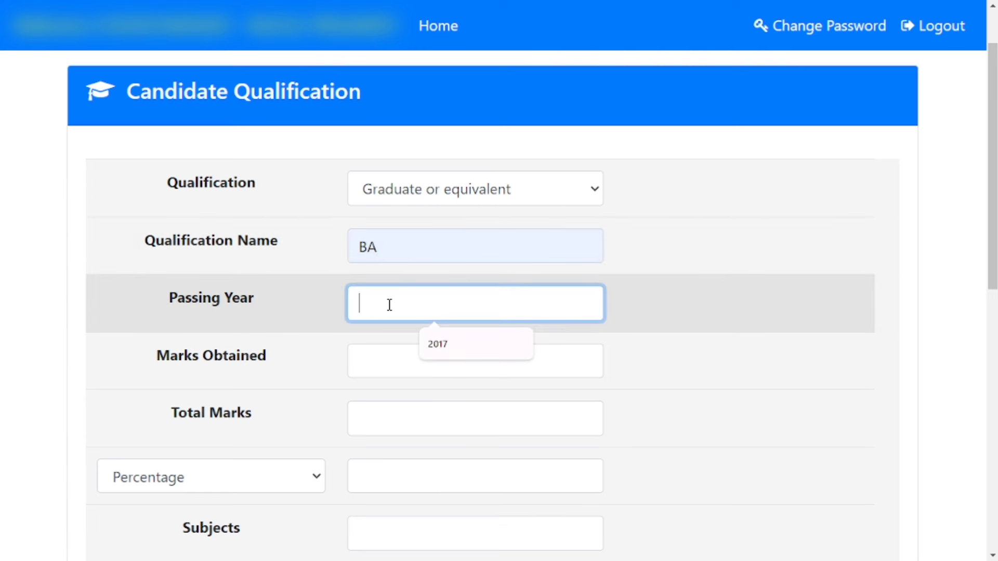
text(2015)
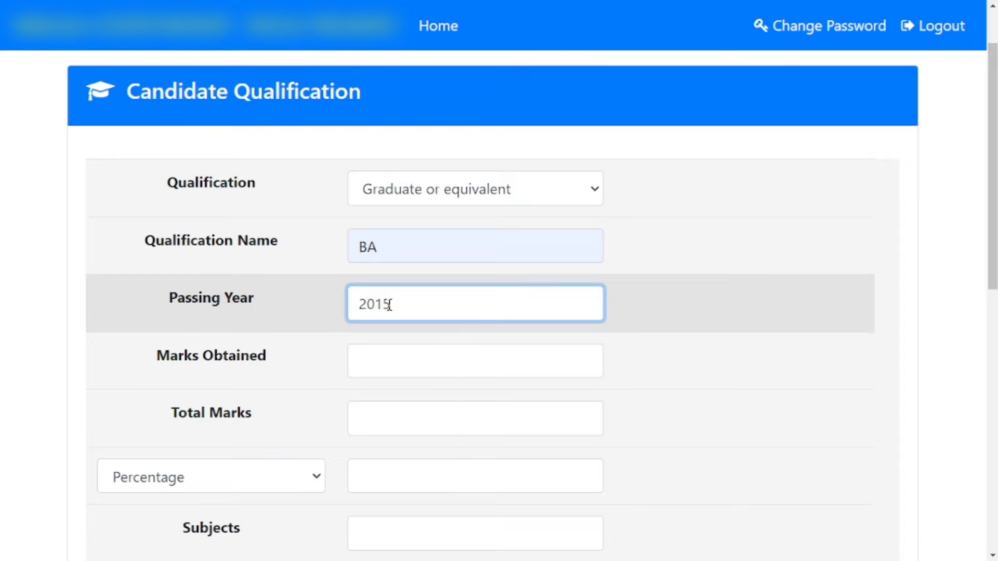
Enter 1236 as the marks obtained and 1800 as the total marks for the graduate qualification.
scroll(389, 305, down, 1)
click(400, 288)
click(457, 338)
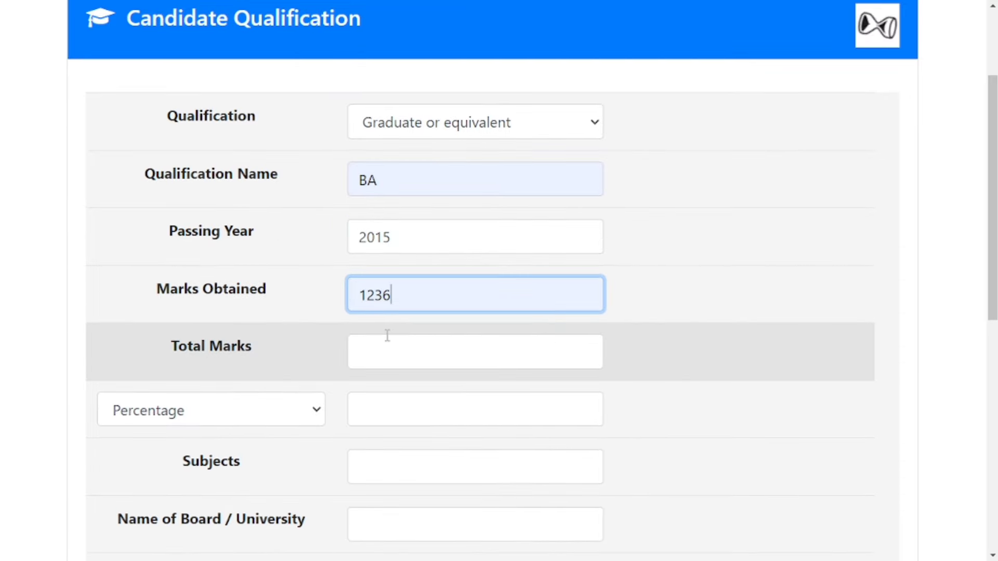
click(387, 340)
scroll(368, 361, up, 3)
scroll(384, 396, down, 3)
click(394, 354)
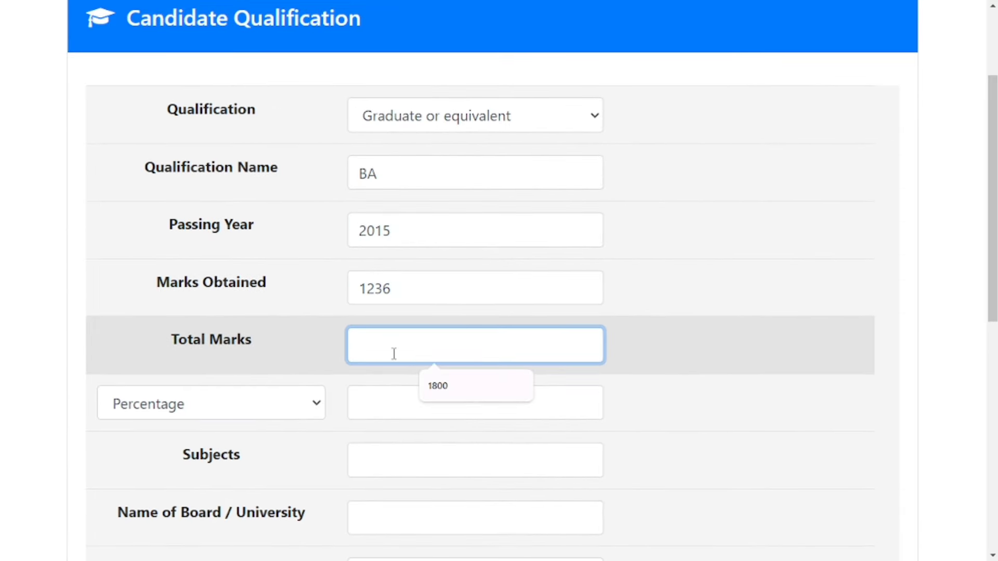
click(437, 385)
Keep Percentage as the result type for the graduate qualification and enter 68.66.
click(401, 403)
scroll(401, 404, up, 3)
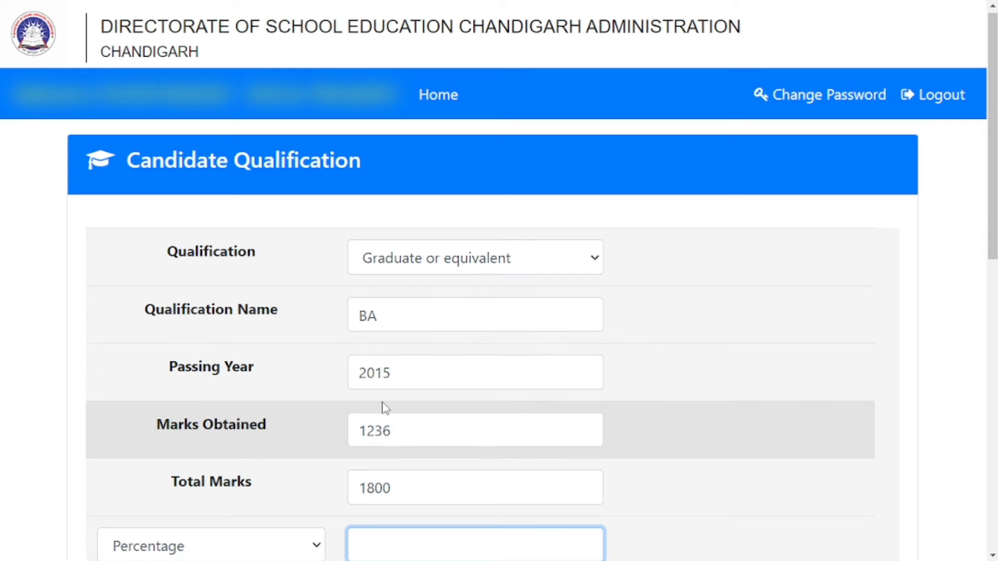
scroll(383, 407, down, 3)
click(218, 410)
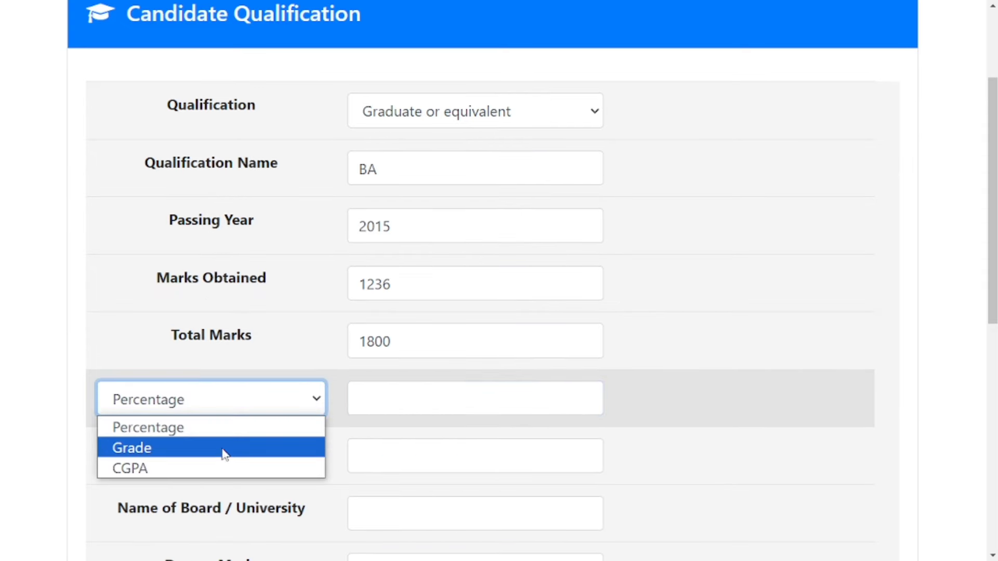
click(235, 429)
scroll(304, 418, down, 3)
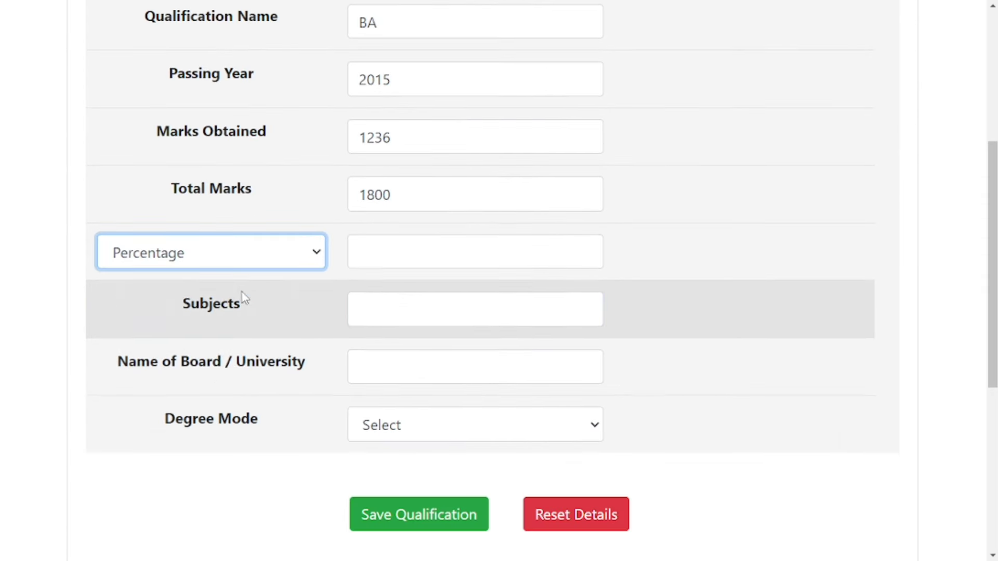
click(419, 252)
click(461, 292)
Fill in the subjects with the suggested entry beginning GEOGRAPHY, SOCIAL SCIENCE and enter VBSPU JUNPUR as the university.
click(461, 295)
scroll(383, 286, up, 5)
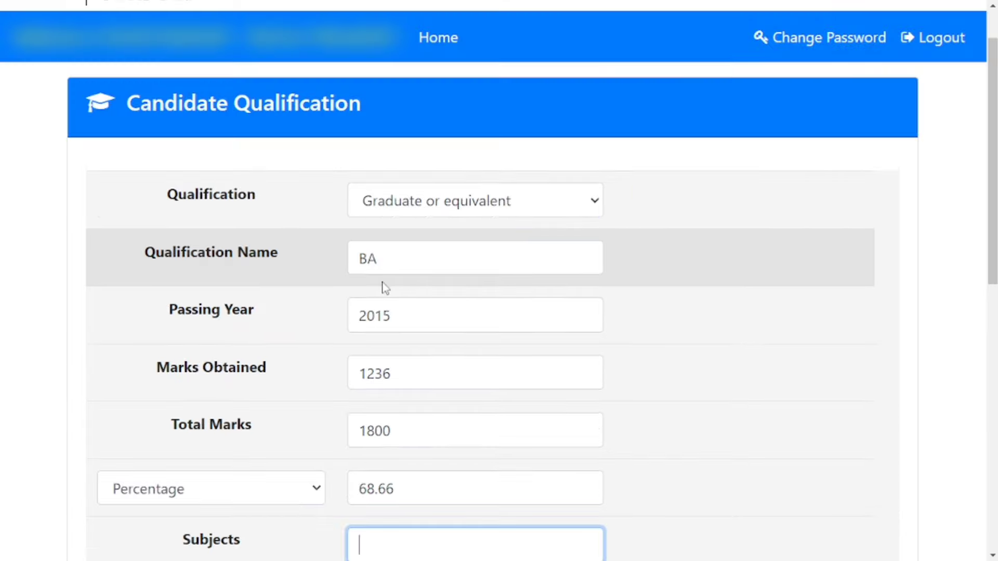
scroll(439, 334, down, 6)
click(391, 251)
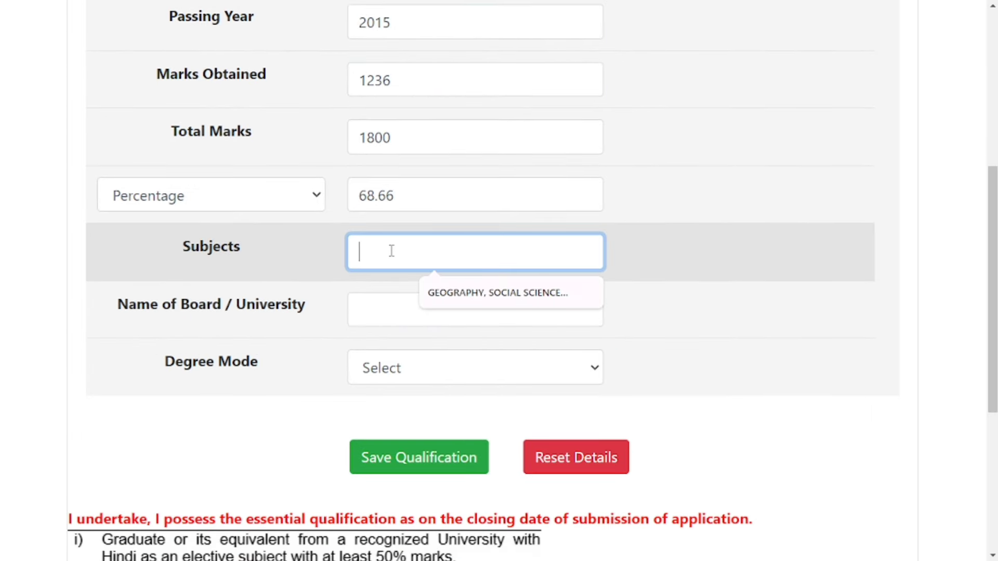
click(494, 294)
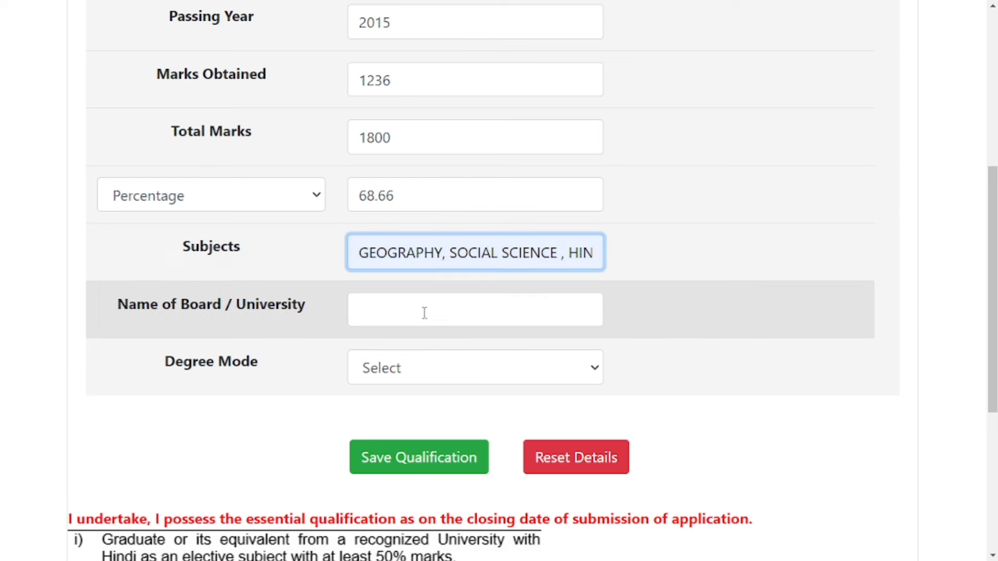
click(419, 312)
click(468, 350)
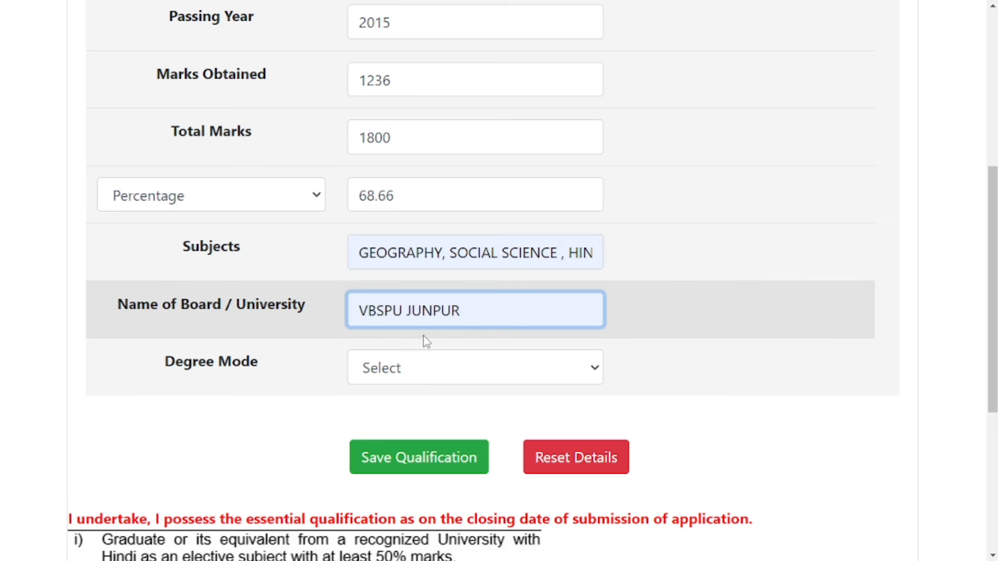
Set the degree mode to Regular and save the graduate qualification.
click(445, 367)
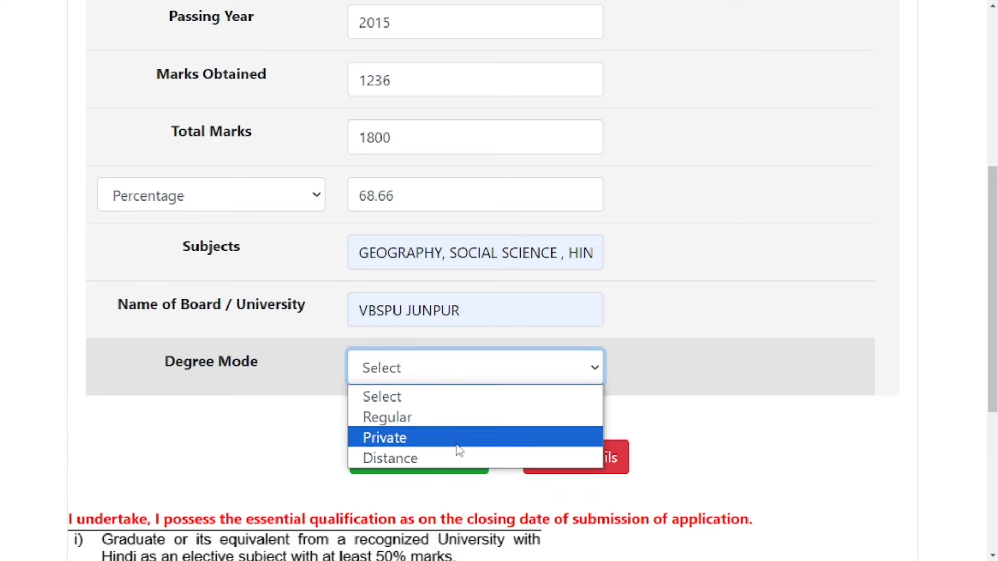
click(459, 419)
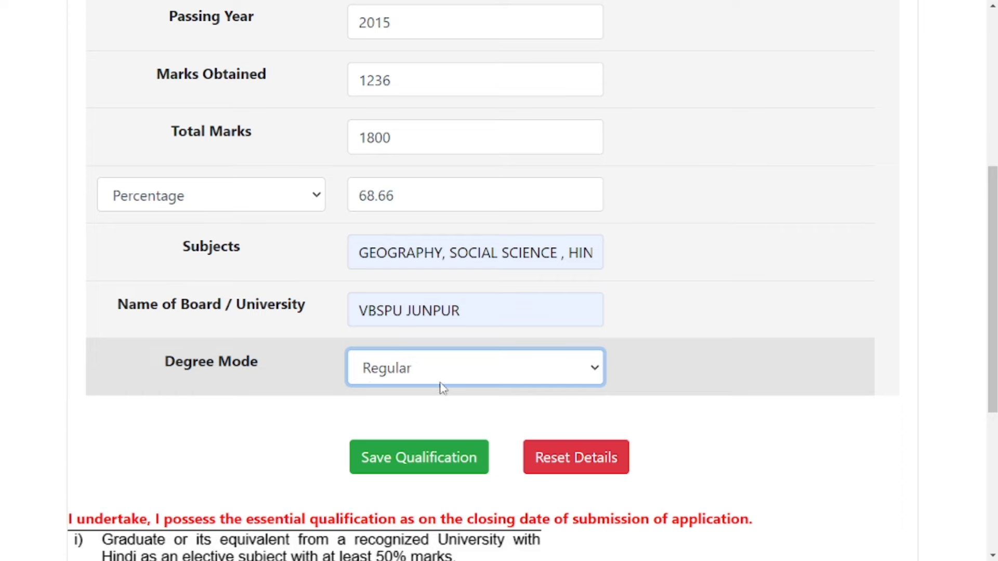
scroll(438, 392, down, 1)
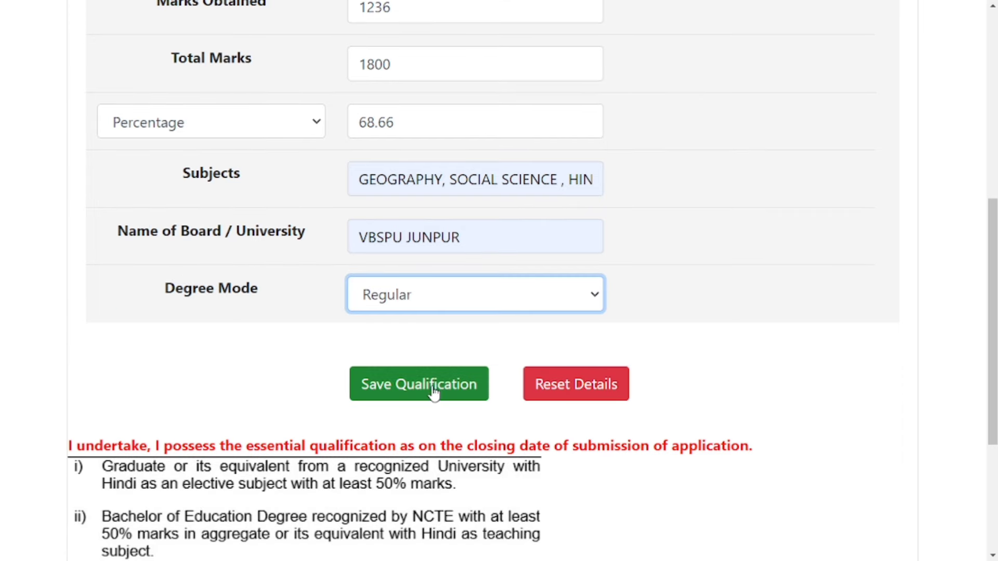
click(433, 385)
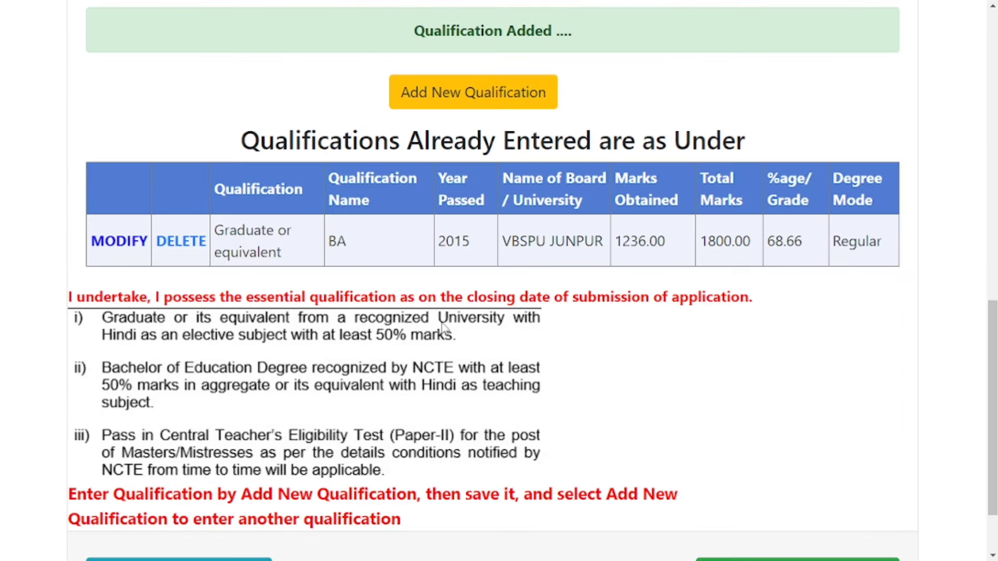